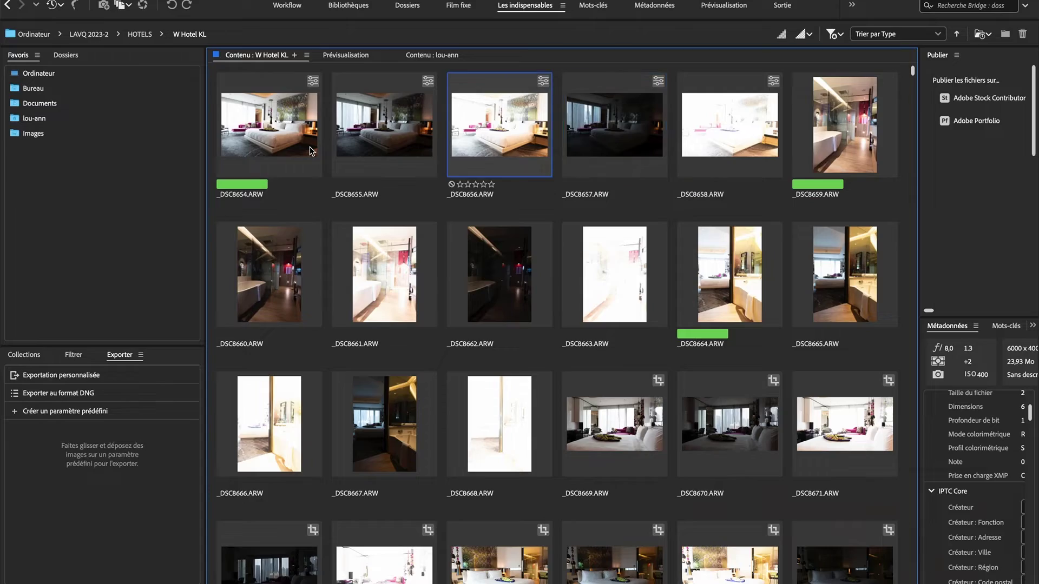
Preview the bracketed bedroom exposures _DSC8656 and _DSC8658 at full size.
{"action": "key", "text": "space"}
{"action": "key", "text": "space"}
{"action": "key", "text": "Right"}
{"action": "key", "text": "Right"}
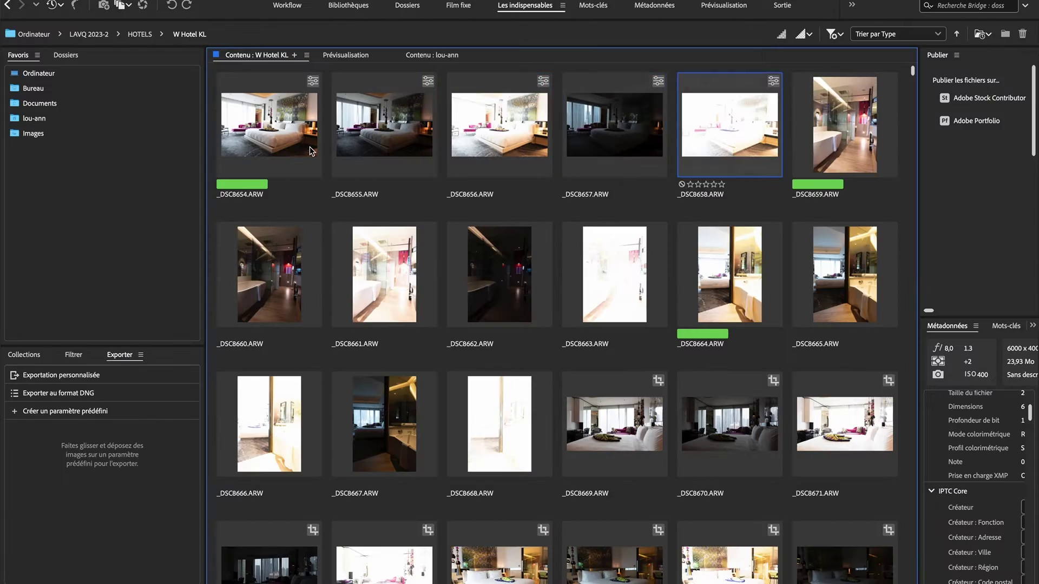
{"action": "key", "text": "space"}
{"action": "key", "text": "space"}
Open the five bedroom exposures _DSC8654 to _DSC8658 in Camera Raw and select them all for opening in Photoshop.
{"action": "left_click", "coordinate": [276, 134], "text": "shift"}
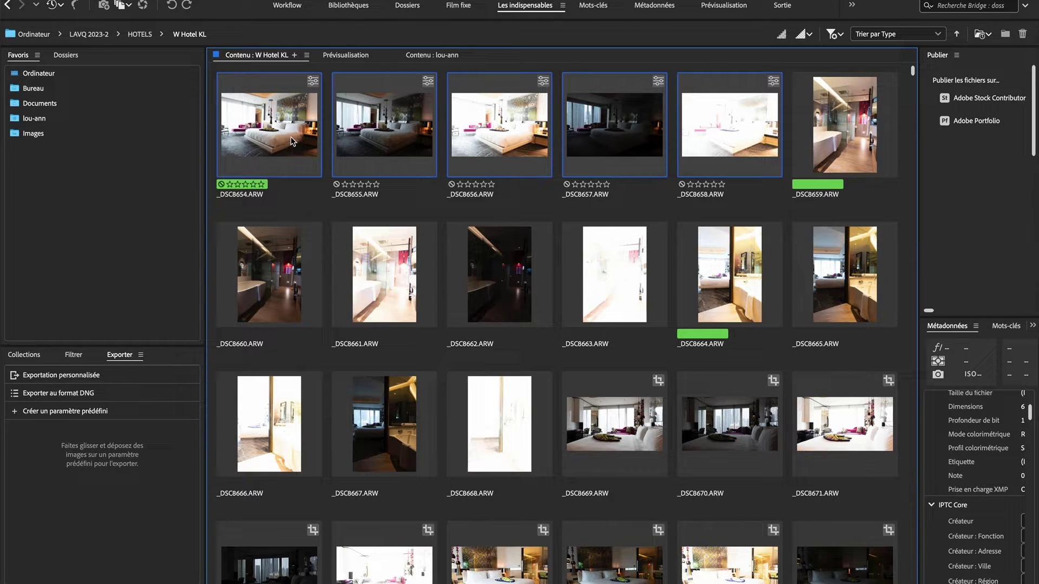
{"action": "left_click", "coordinate": [292, 199]}
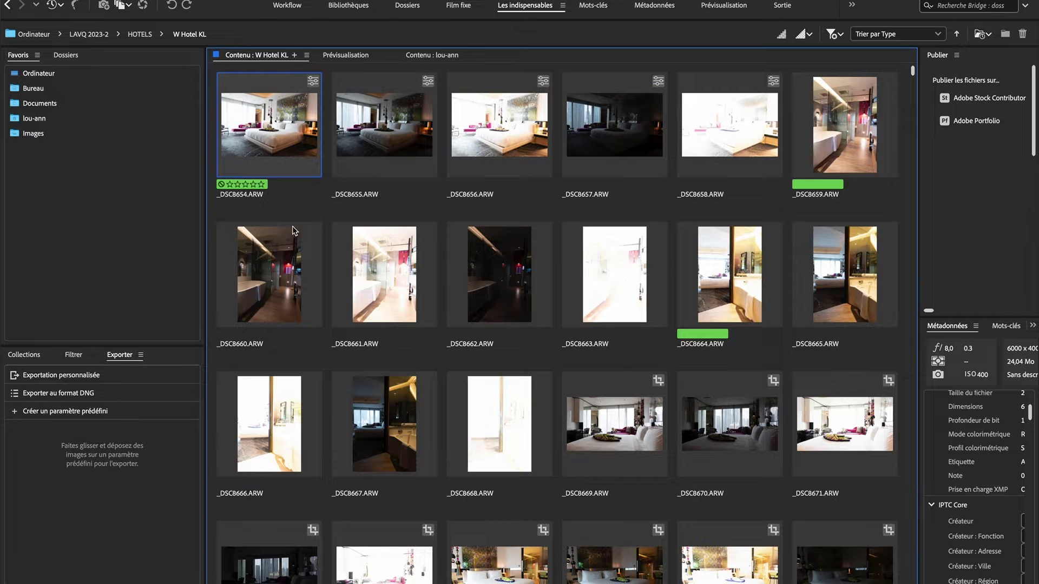
{"action": "left_click", "coordinate": [690, 172], "text": "shift"}
{"action": "key", "text": "ctrl+r"}
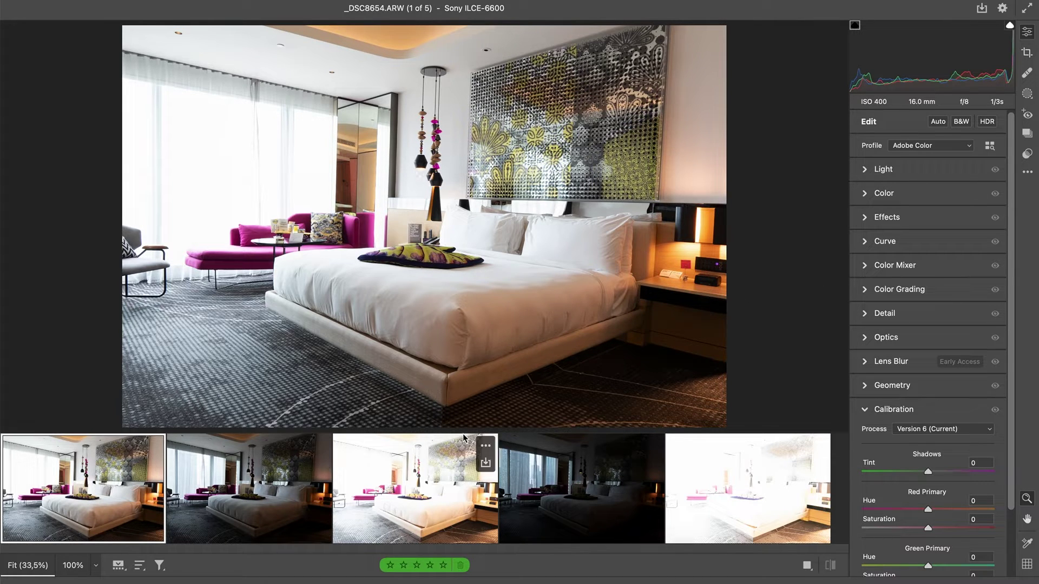
{"action": "left_click", "coordinate": [733, 492], "text": "shift"}
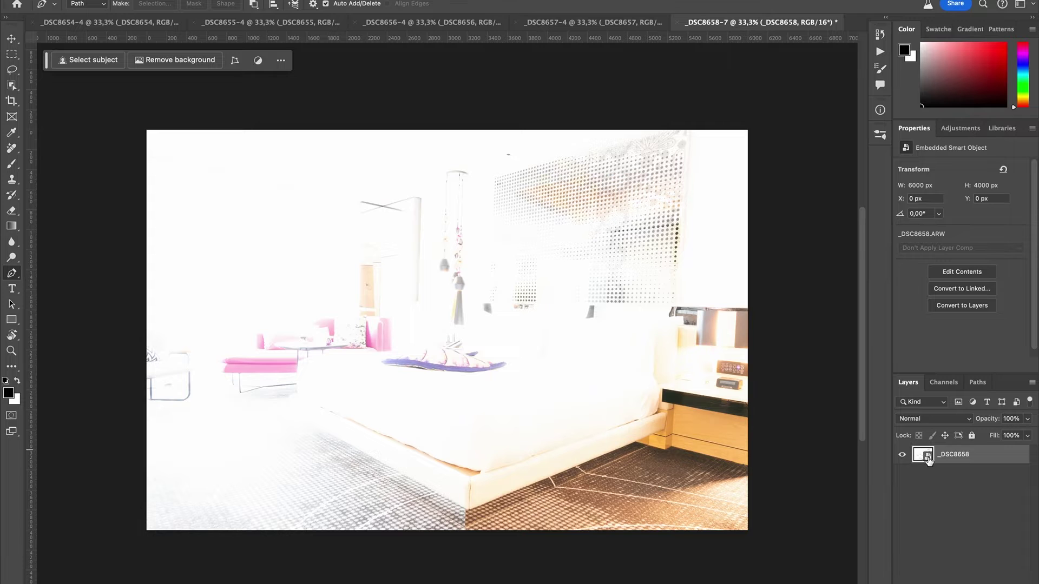
Copy the _DSC8658, _DSC8655, _DSC8656 and _DSC8657 images into the _DSC8654-4 document as separate layers.
{"action": "left_click", "coordinate": [135, 23]}
{"action": "key", "text": "super+v"}
{"action": "left_click", "coordinate": [292, 25]}
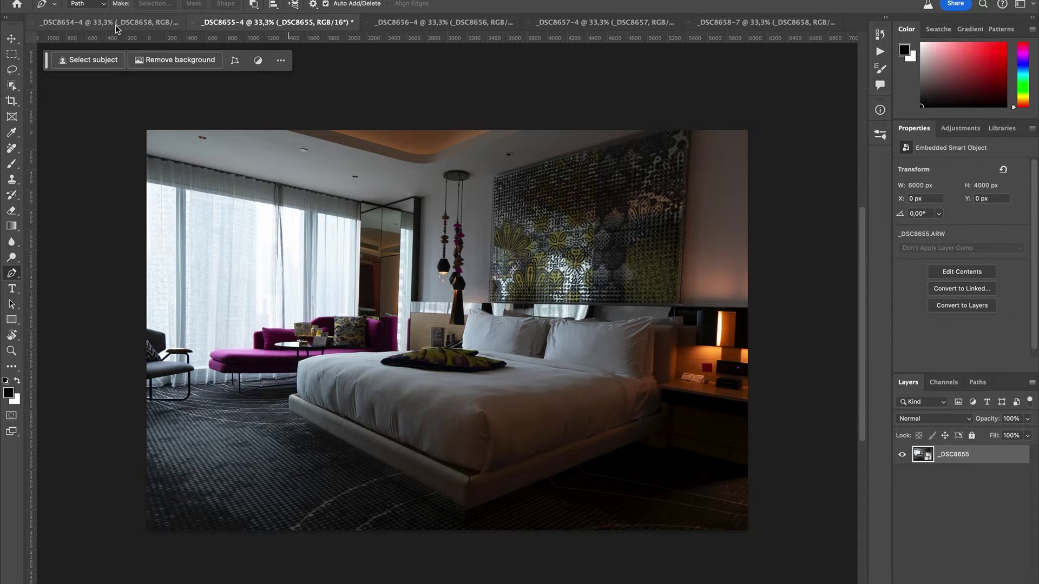
{"action": "left_click", "coordinate": [115, 24]}
{"action": "key", "text": "super+v"}
{"action": "left_click", "coordinate": [434, 24]}
{"action": "key", "text": "super+c"}
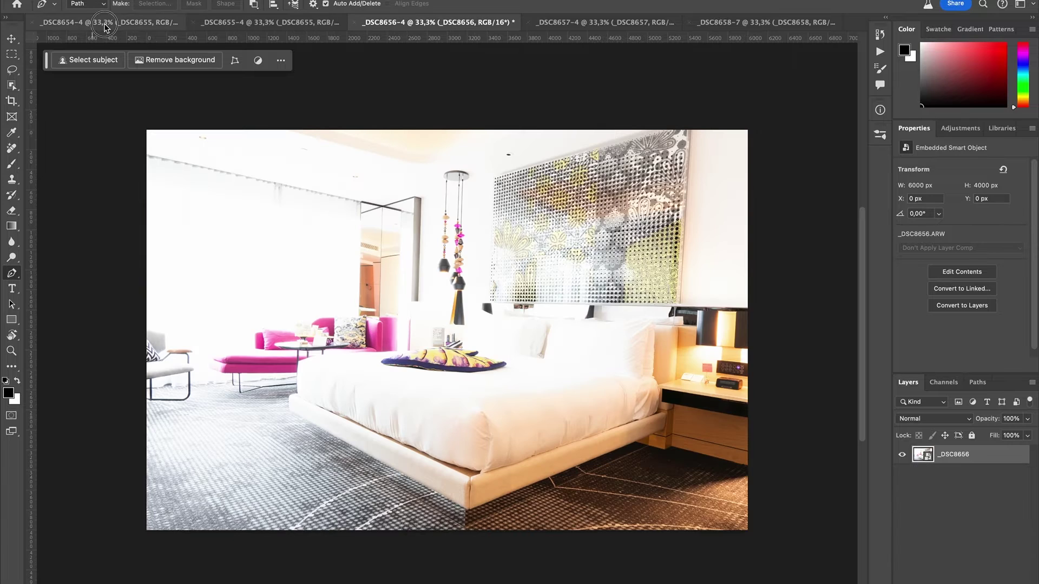
{"action": "left_click", "coordinate": [107, 24]}
{"action": "key", "text": "super+v"}
{"action": "left_click", "coordinate": [583, 24]}
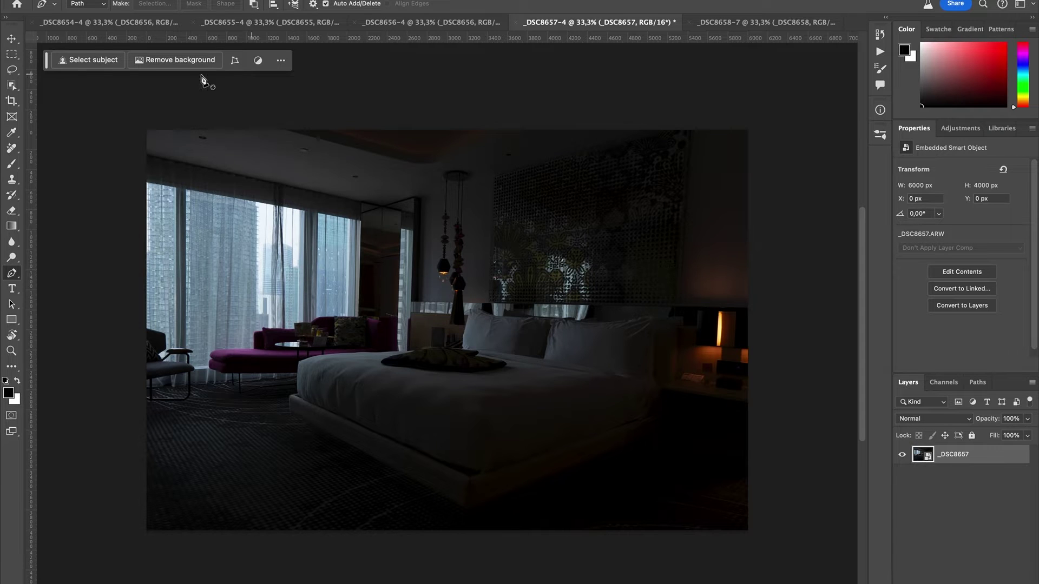
{"action": "left_click", "coordinate": [111, 27]}
{"action": "left_click_drag", "start_coordinate": [113, 31], "coordinate": [110, 36]}
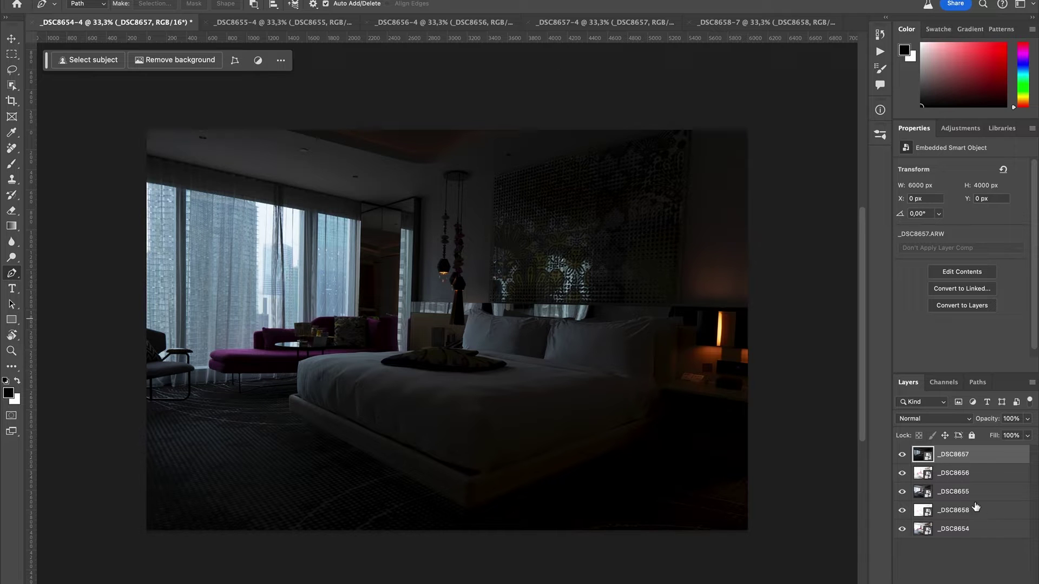
Close the four source documents without saving, keeping only the layered _DSC8654-4 document open.
{"action": "left_click", "coordinate": [296, 20]}
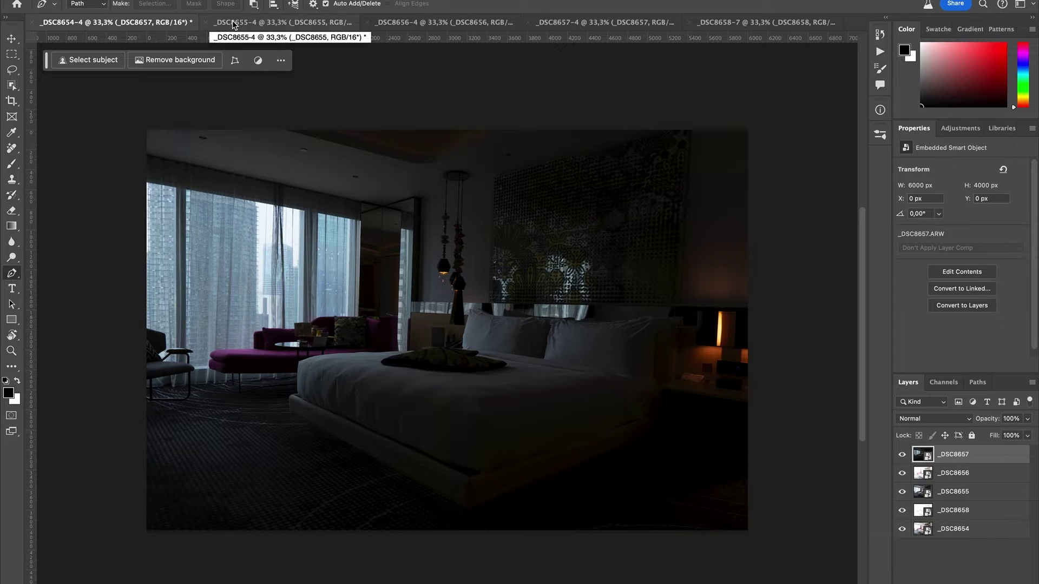
{"action": "key", "text": "super+w"}
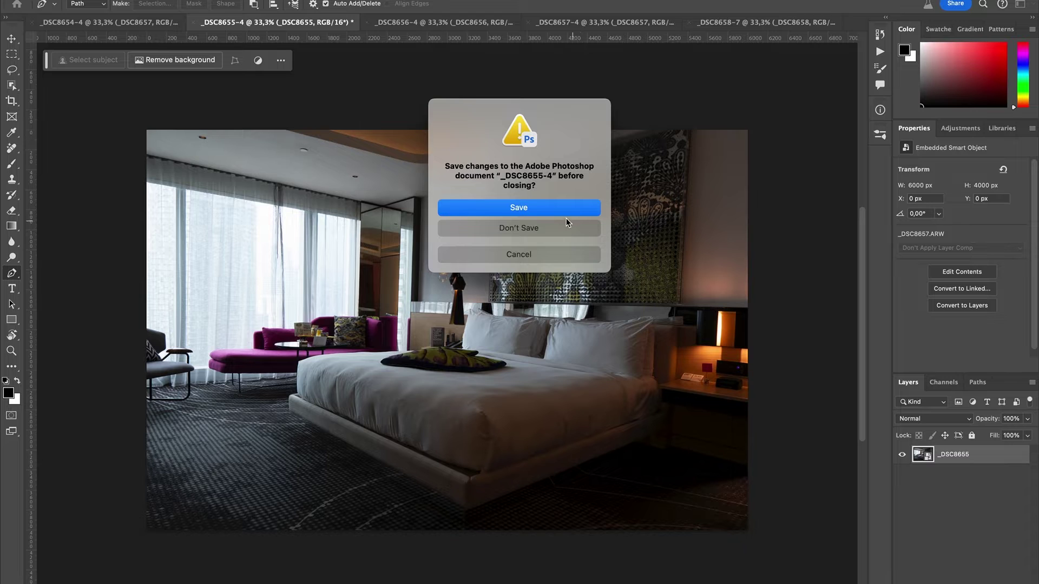
{"action": "left_click", "coordinate": [568, 227]}
{"action": "left_click", "coordinate": [211, 22]}
{"action": "left_click", "coordinate": [211, 22]}
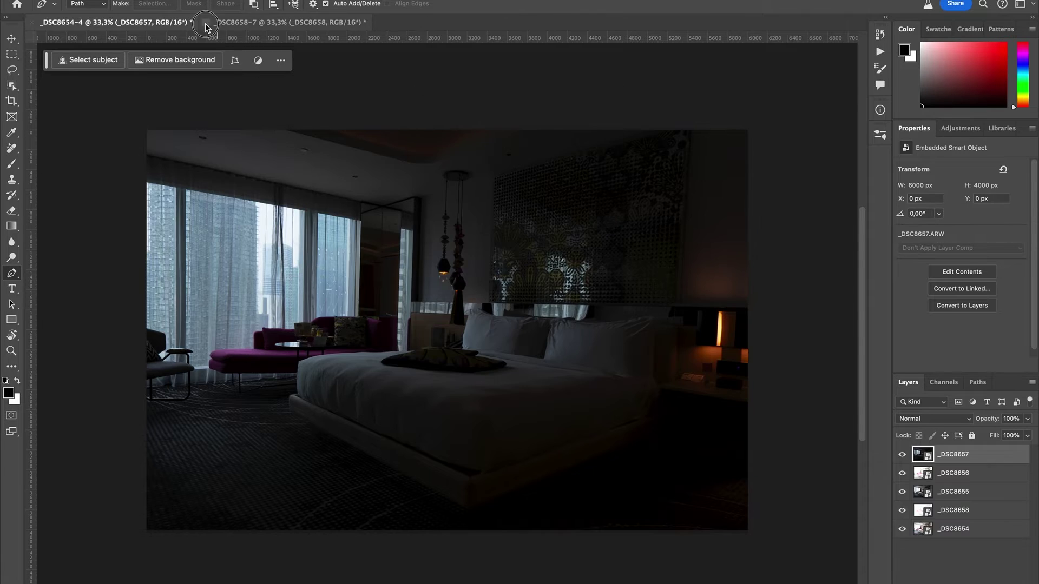
{"action": "left_click", "coordinate": [210, 22]}
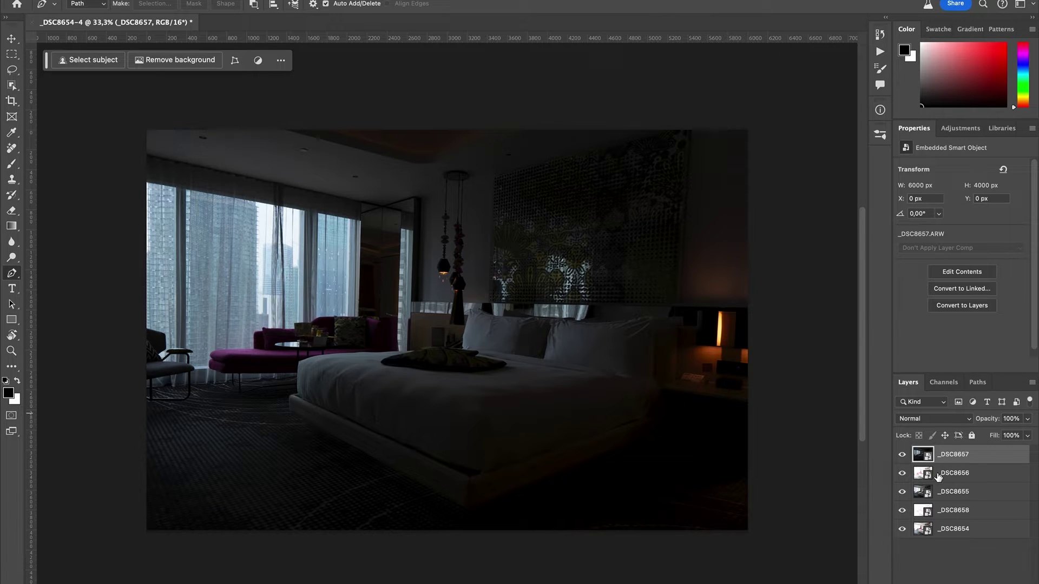
Reorder the visible layers from top to bottom as _DSC8658, _DSC8656, _DSC8657, _DSC8655 and _DSC8654.
{"action": "left_click_drag", "start_coordinate": [963, 513], "coordinate": [962, 449]}
{"action": "left_click_drag", "start_coordinate": [922, 490], "coordinate": [907, 462]}
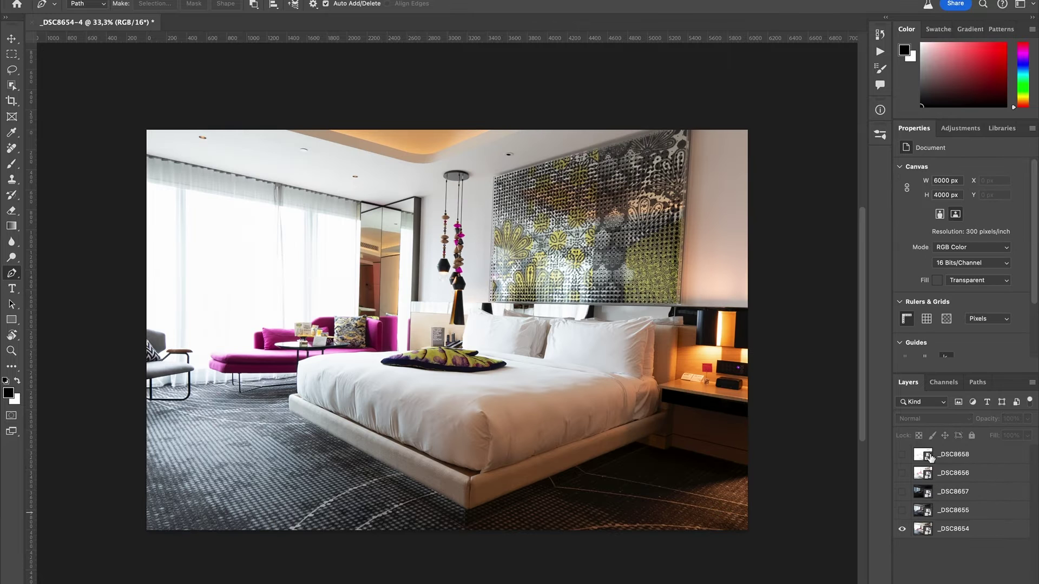
{"action": "left_click", "coordinate": [971, 531]}
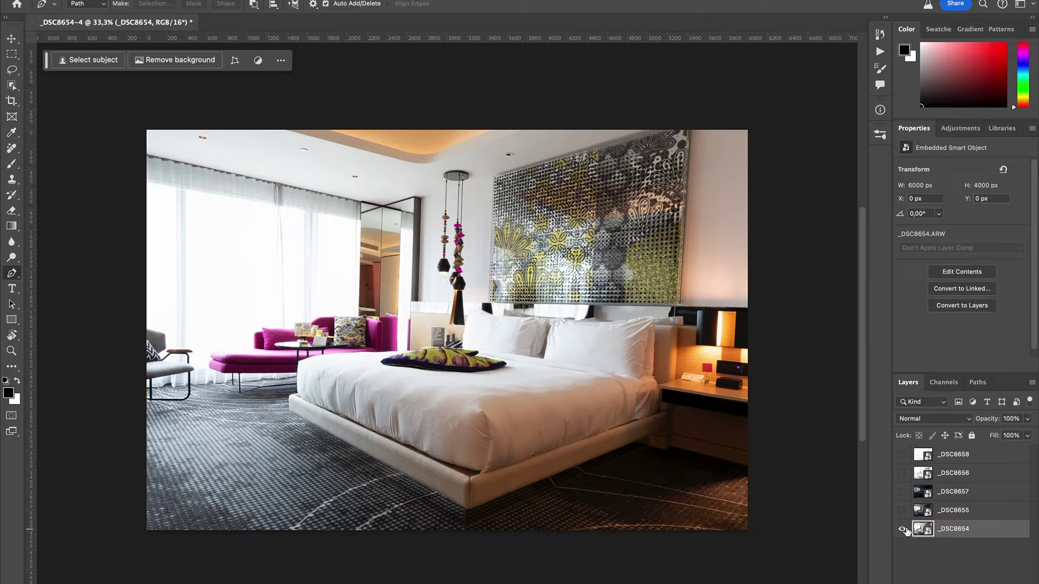
{"action": "left_click", "coordinate": [963, 513]}
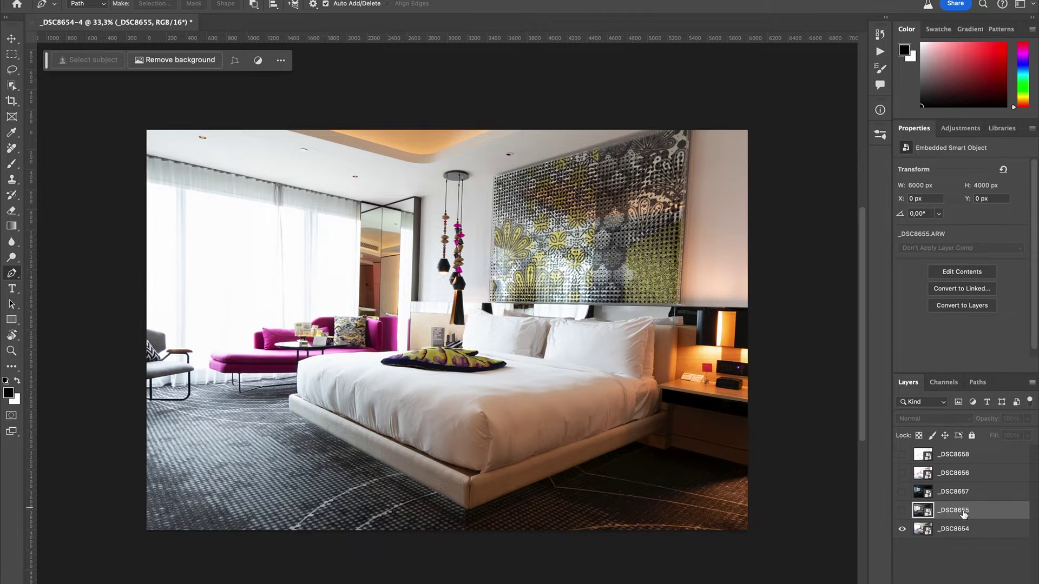
{"action": "left_click_drag", "start_coordinate": [902, 454], "coordinate": [902, 510]}
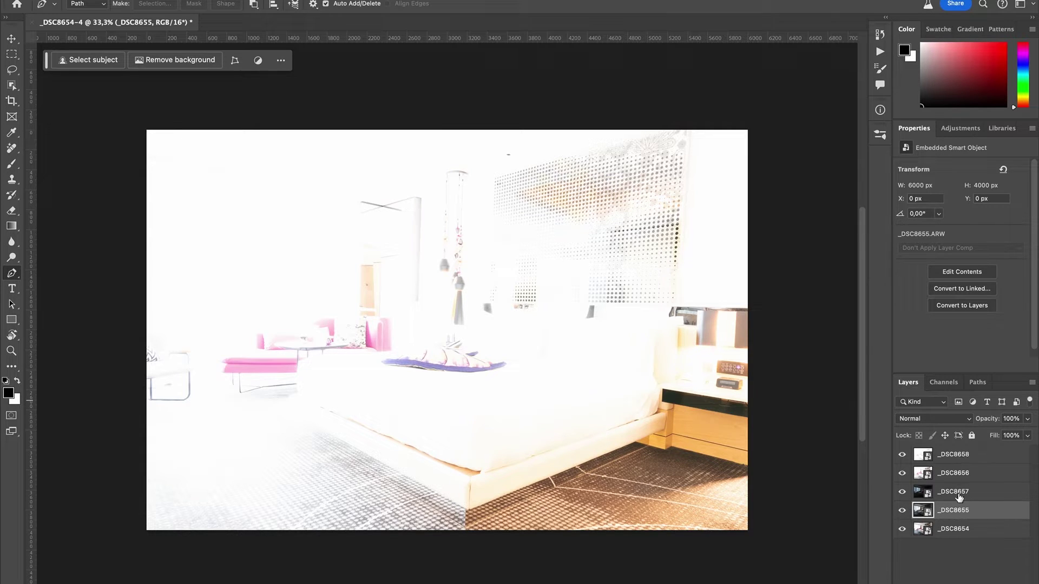
Rename the four layers above the base image, from top to bottom, as ++, +, -- and -.
{"action": "double_click", "coordinate": [955, 456]}
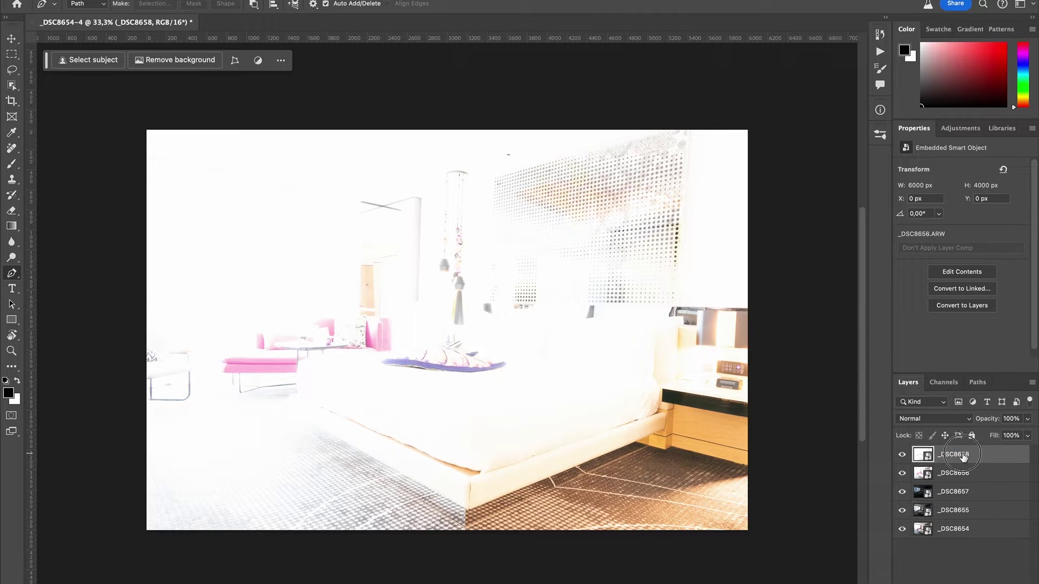
{"action": "key", "text": "Tab"}
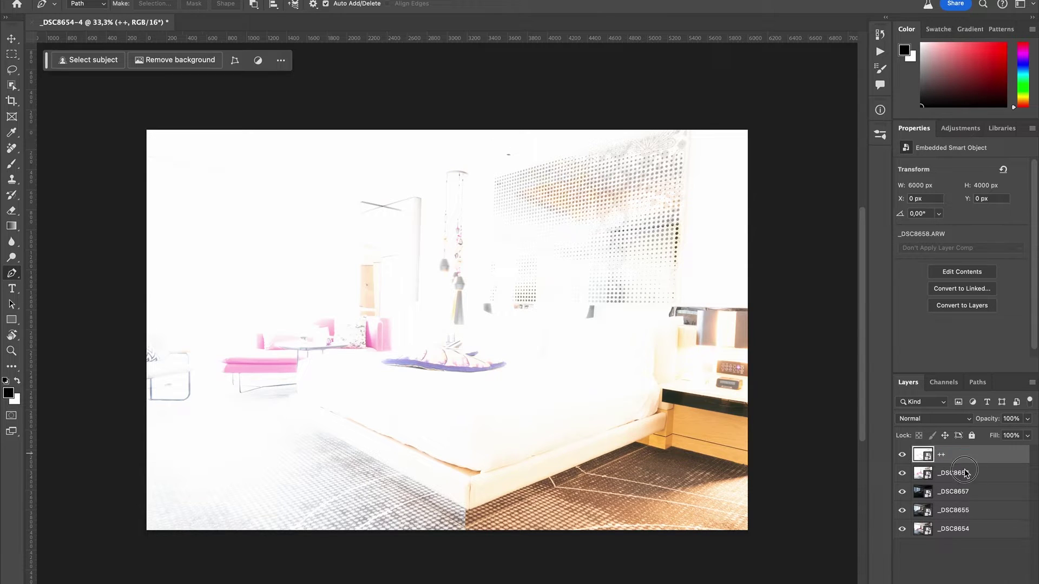
{"action": "type", "text": "+"}
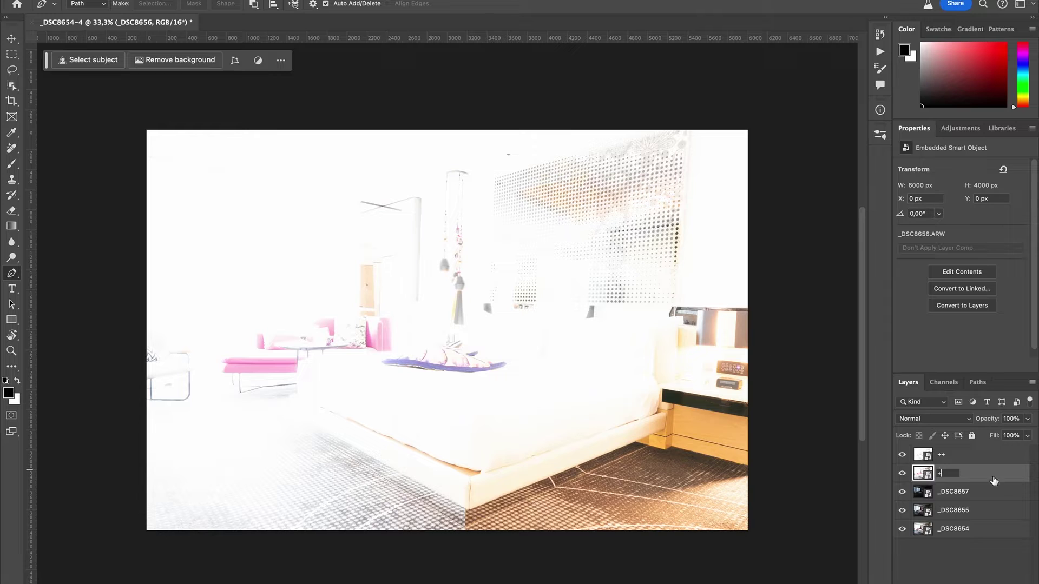
{"action": "double_click", "coordinate": [963, 493]}
{"action": "type", "text": "--"}
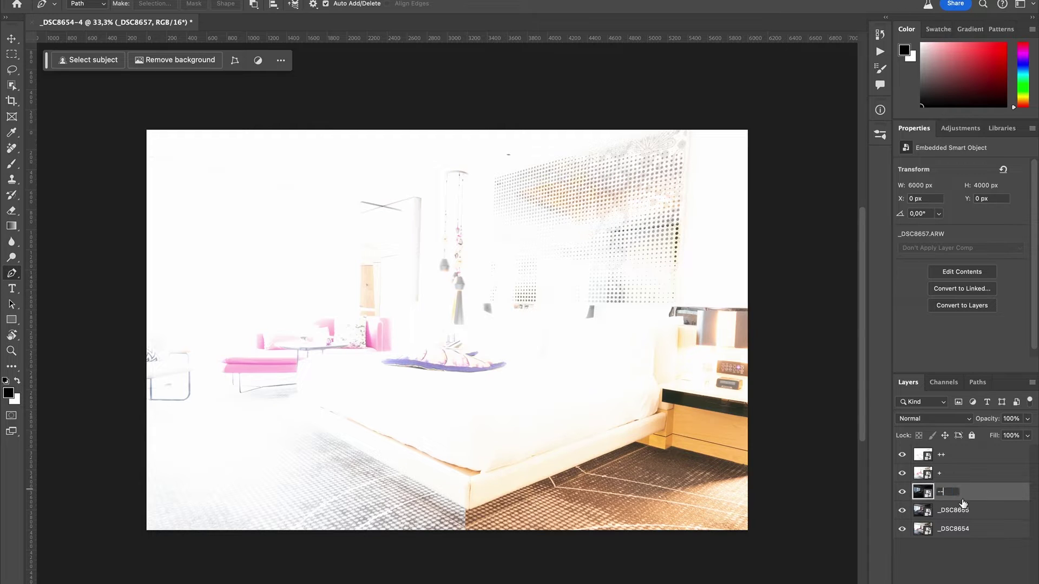
{"action": "key", "text": "Tab"}
{"action": "type", "text": "-"}
{"action": "key", "text": "Return"}
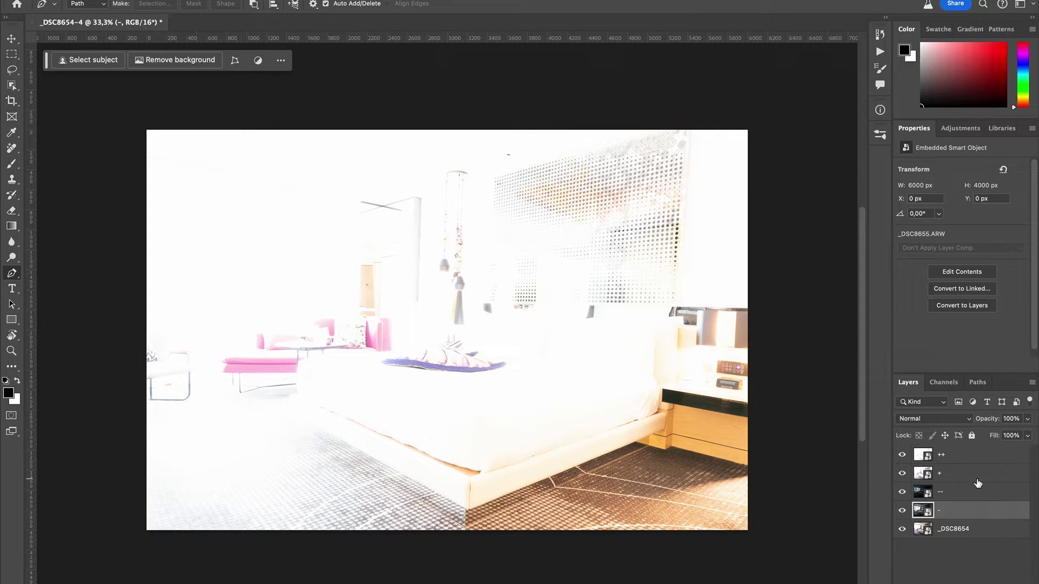
Compare the exposures by hiding the ++, +, -- and - layers one by one down to the base image, and show them all again.
{"action": "left_click", "coordinate": [955, 459]}
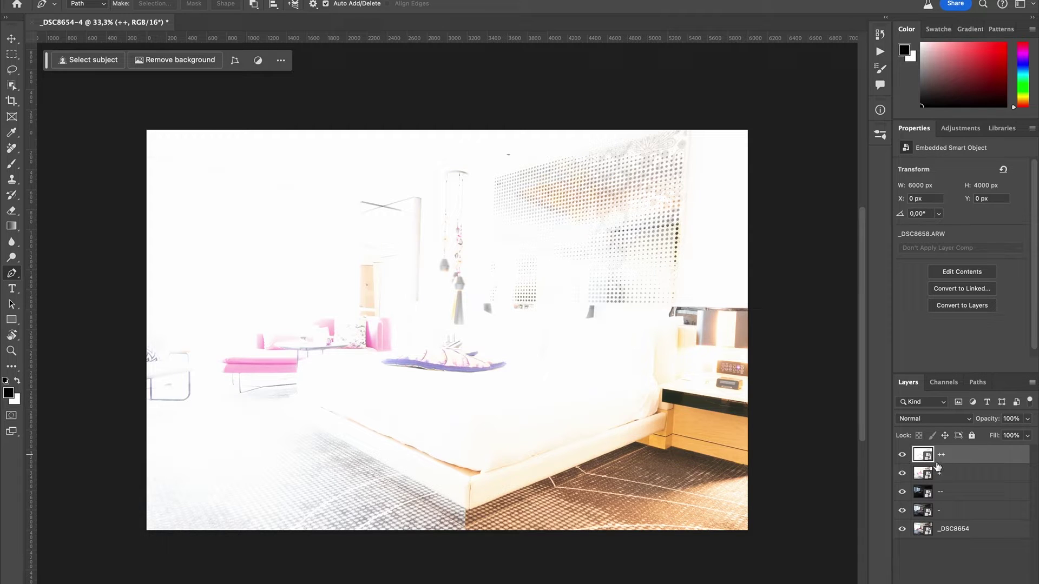
{"action": "left_click", "coordinate": [902, 454]}
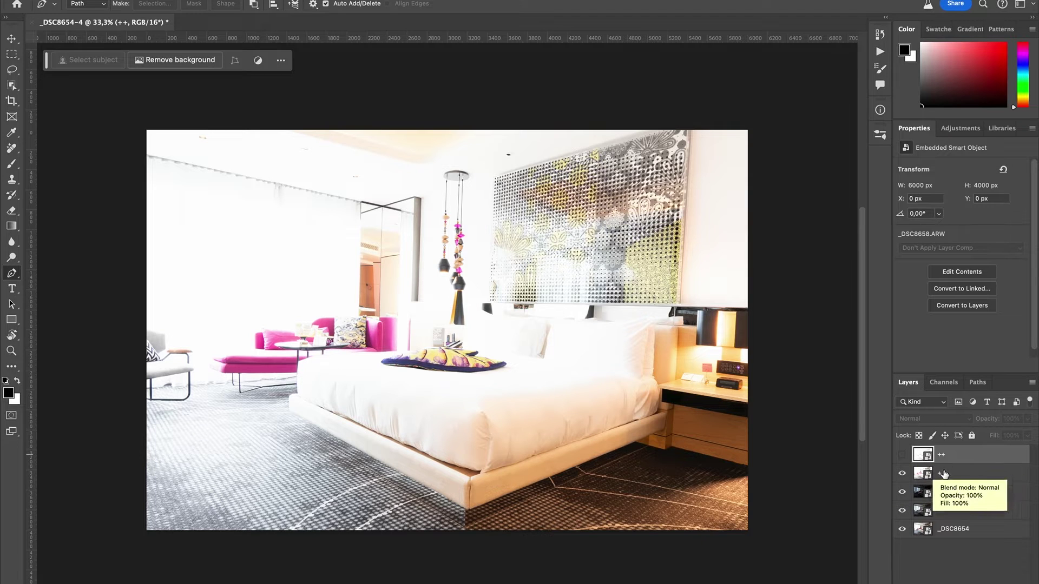
{"action": "left_click", "coordinate": [902, 475]}
{"action": "left_click", "coordinate": [944, 492]}
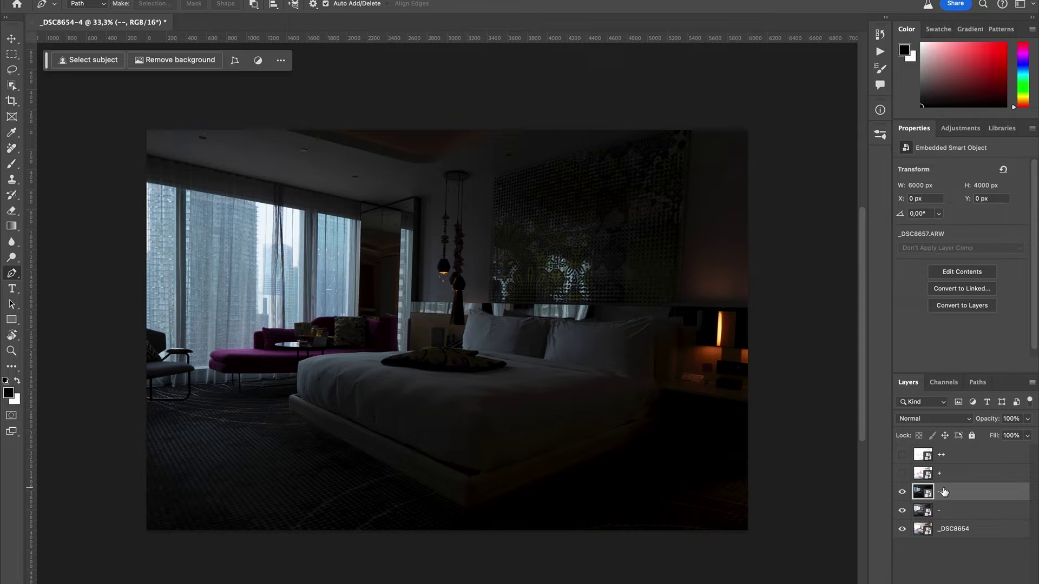
{"action": "left_click", "coordinate": [902, 494]}
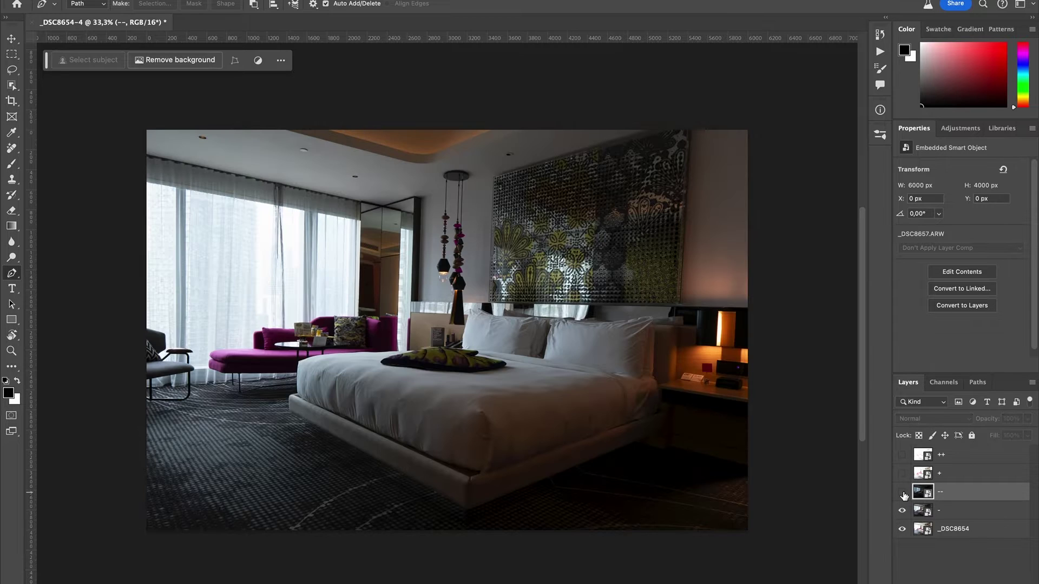
{"action": "left_click", "coordinate": [902, 510]}
{"action": "left_click", "coordinate": [980, 530]}
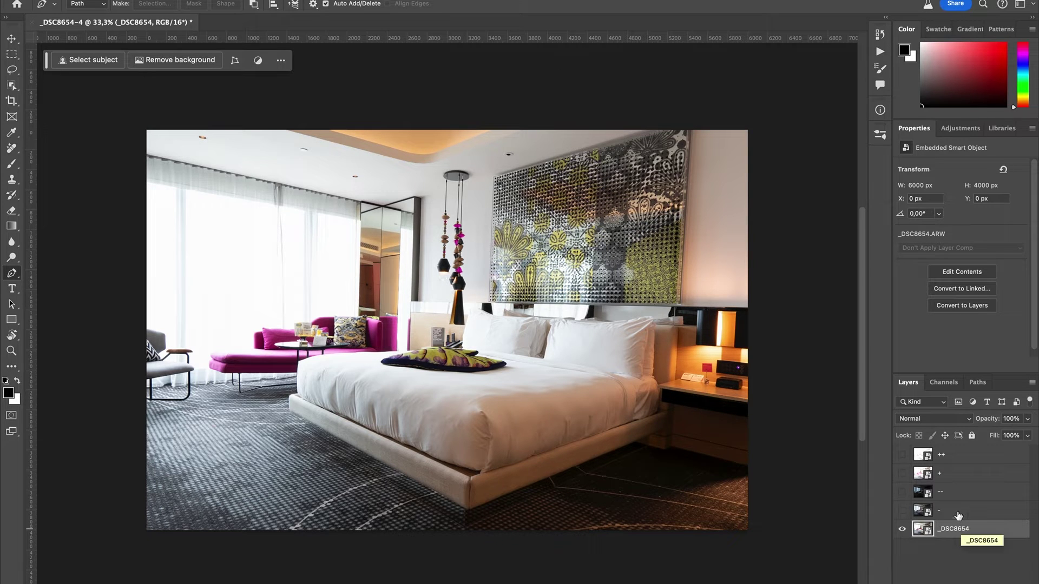
{"action": "left_click_drag", "start_coordinate": [901, 454], "coordinate": [902, 510]}
Run the Create HDR layers action starting from the ++ layer and expand the HDR group to show its masked layers.
{"action": "left_click", "coordinate": [970, 454]}
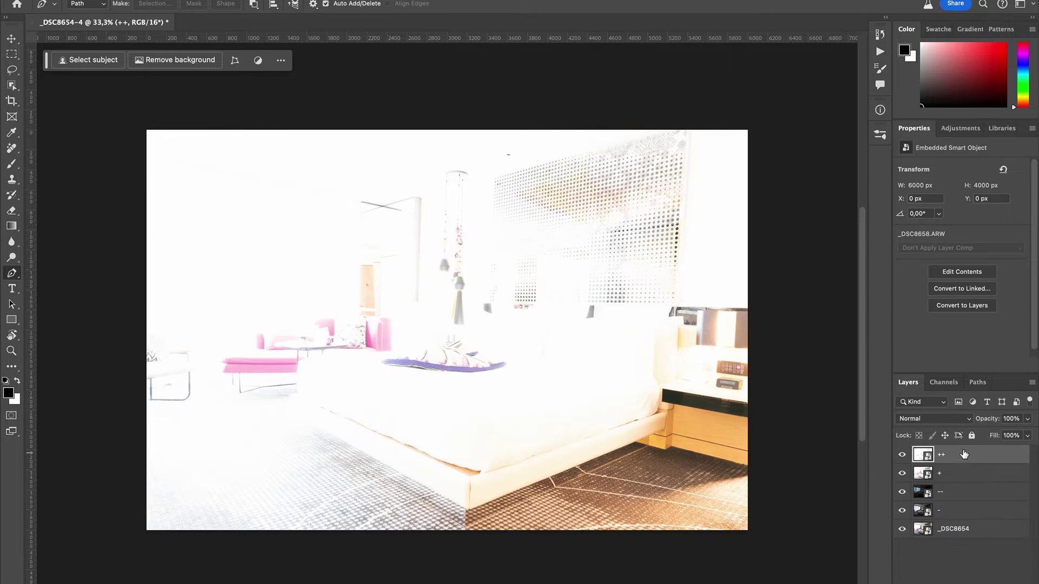
{"action": "left_click", "coordinate": [881, 56]}
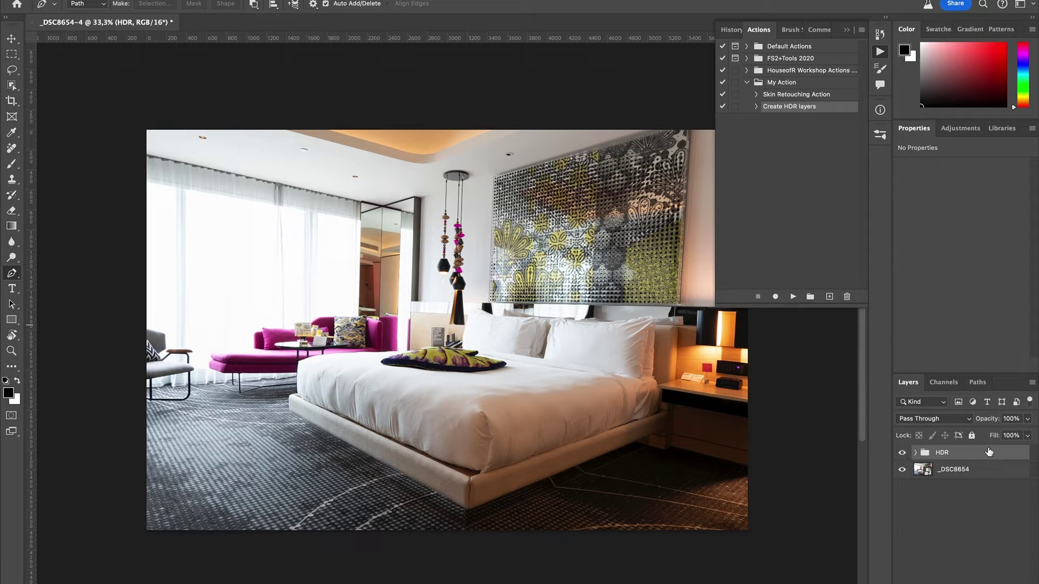
{"action": "left_click", "coordinate": [916, 452]}
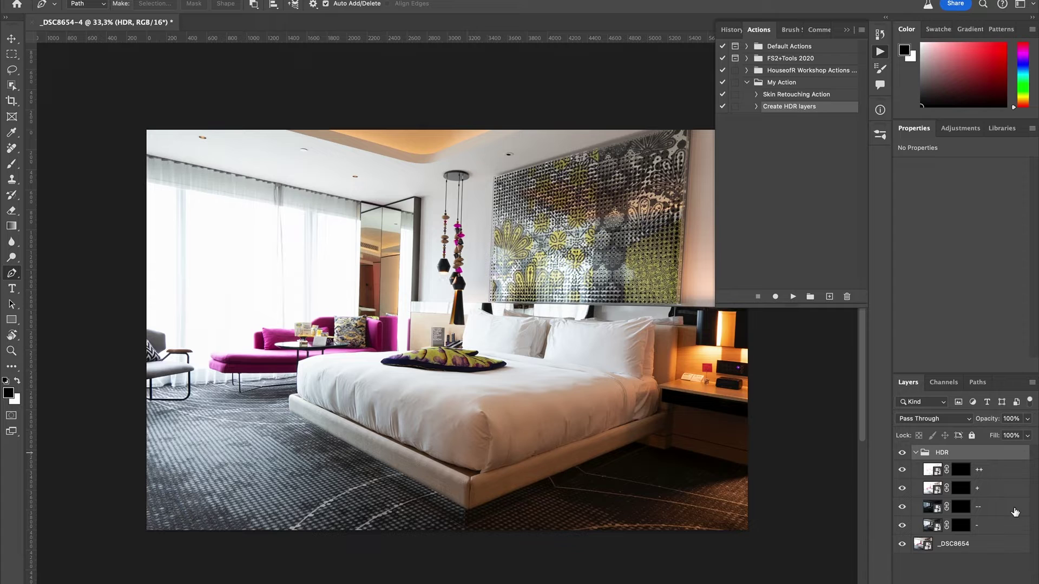
{"action": "left_click", "coordinate": [847, 30]}
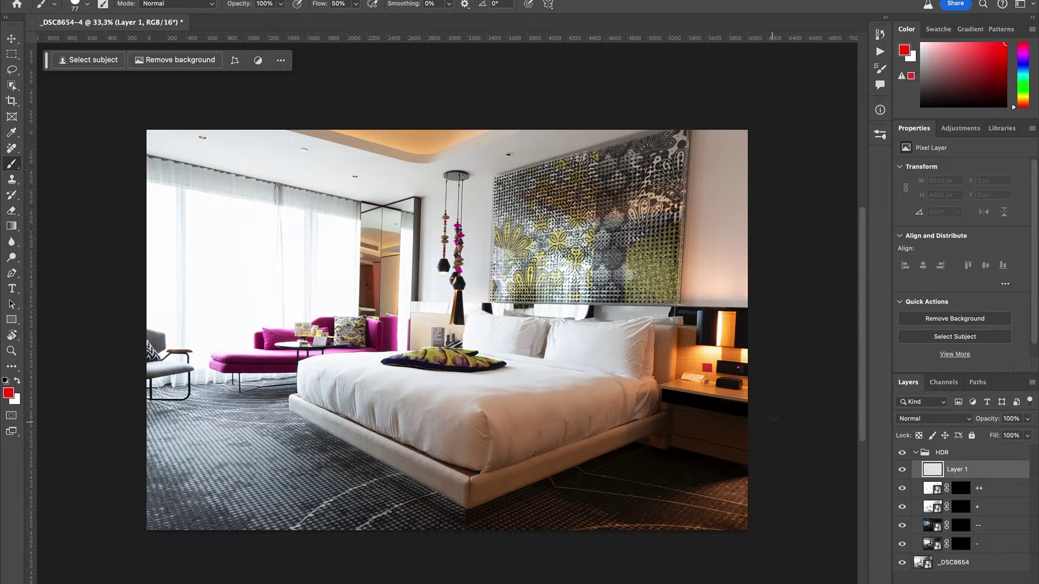
Outline the dark bedside area and the bright window in red on the empty top layer, and select the - layer's mask.
{"action": "mouse_move", "coordinate": [773, 417]}
{"action": "left_mouse_down"}
{"action": "mouse_move", "coordinate": [657, 389]}
{"action": "mouse_move", "coordinate": [528, 491]}
{"action": "mouse_move", "coordinate": [795, 413]}
{"action": "mouse_move", "coordinate": [717, 351]}
{"action": "left_mouse_up"}
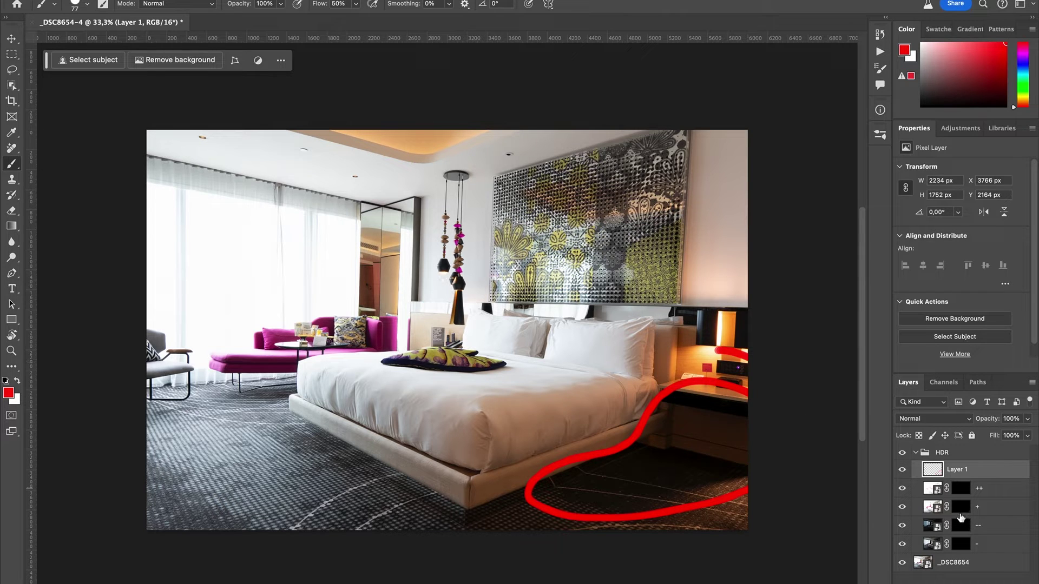
{"action": "left_click", "coordinate": [931, 509]}
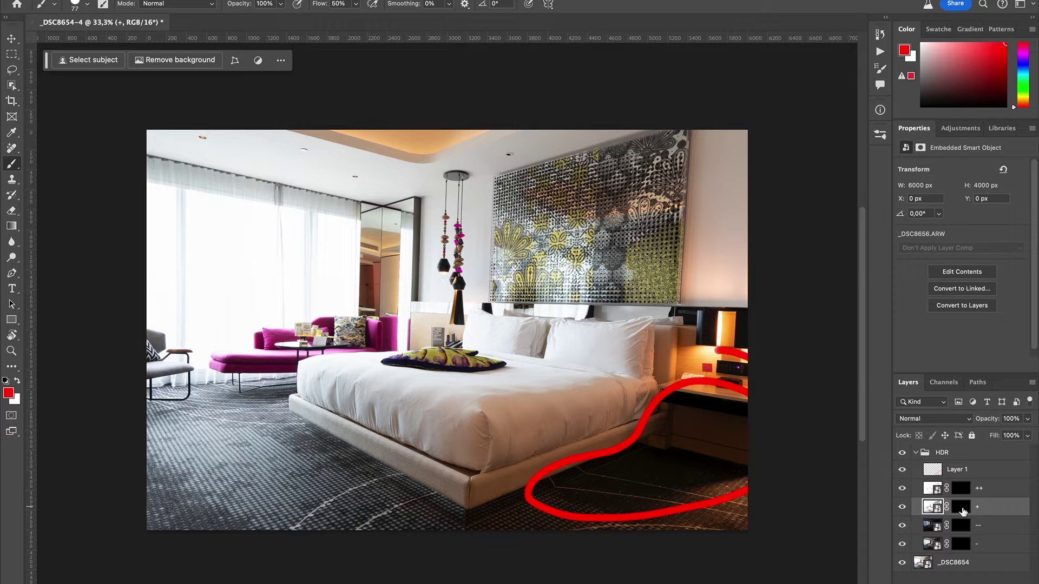
{"action": "left_click", "coordinate": [957, 469]}
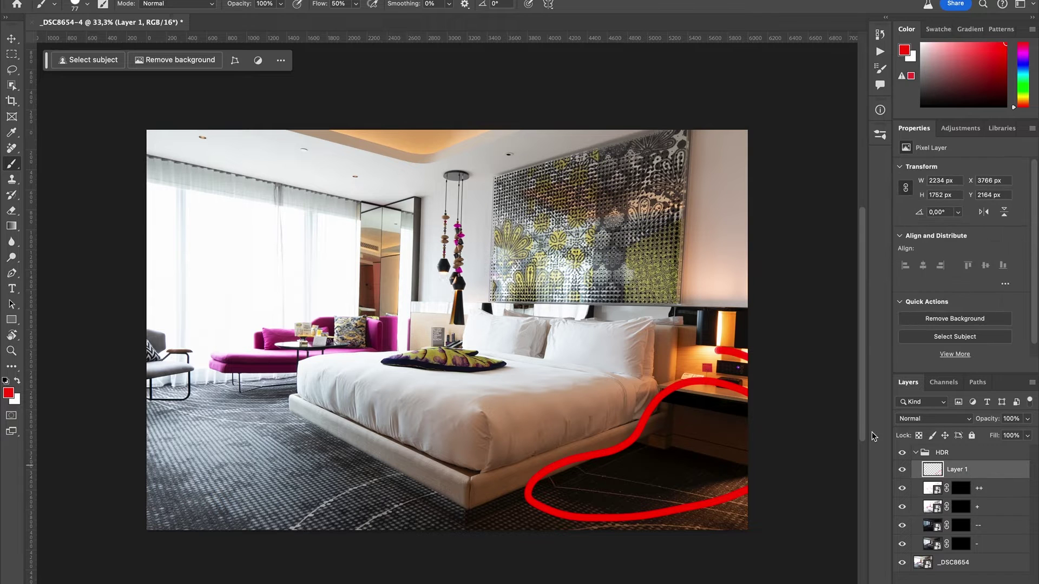
{"action": "mouse_move", "coordinate": [148, 175]}
{"action": "left_mouse_down"}
{"action": "mouse_move", "coordinate": [360, 206]}
{"action": "mouse_move", "coordinate": [373, 217]}
{"action": "mouse_move", "coordinate": [373, 322]}
{"action": "mouse_move", "coordinate": [362, 341]}
{"action": "mouse_move", "coordinate": [267, 370]}
{"action": "mouse_move", "coordinate": [147, 386]}
{"action": "left_mouse_up"}
{"action": "left_click", "coordinate": [961, 544]}
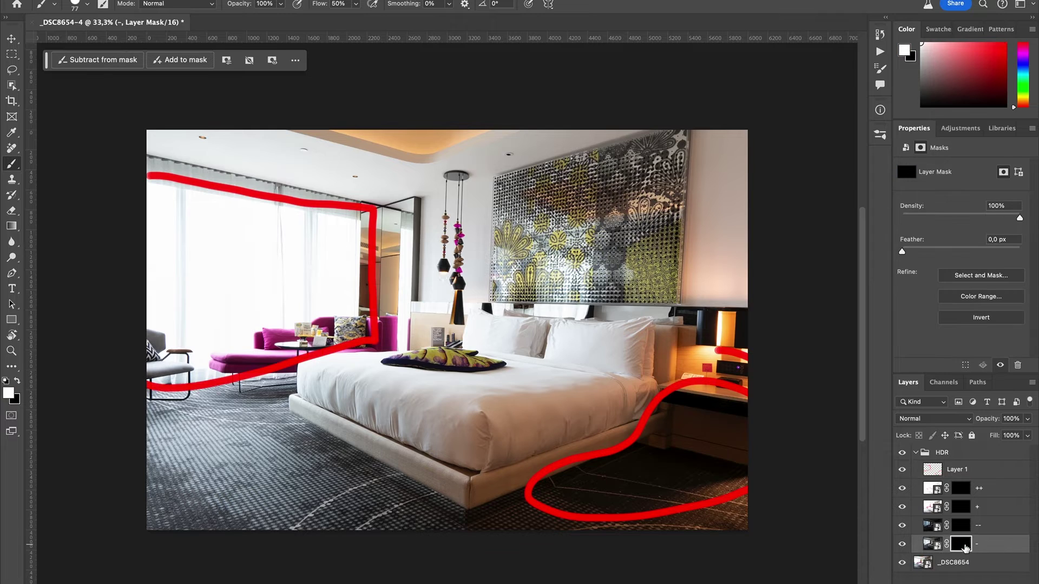
Preview the full - and -- exposures one after the other by temporarily disabling their masks, then re-enable both masks.
{"action": "left_click", "coordinate": [962, 529]}
{"action": "left_click", "coordinate": [962, 543]}
{"action": "left_click", "coordinate": [962, 544], "text": "shift"}
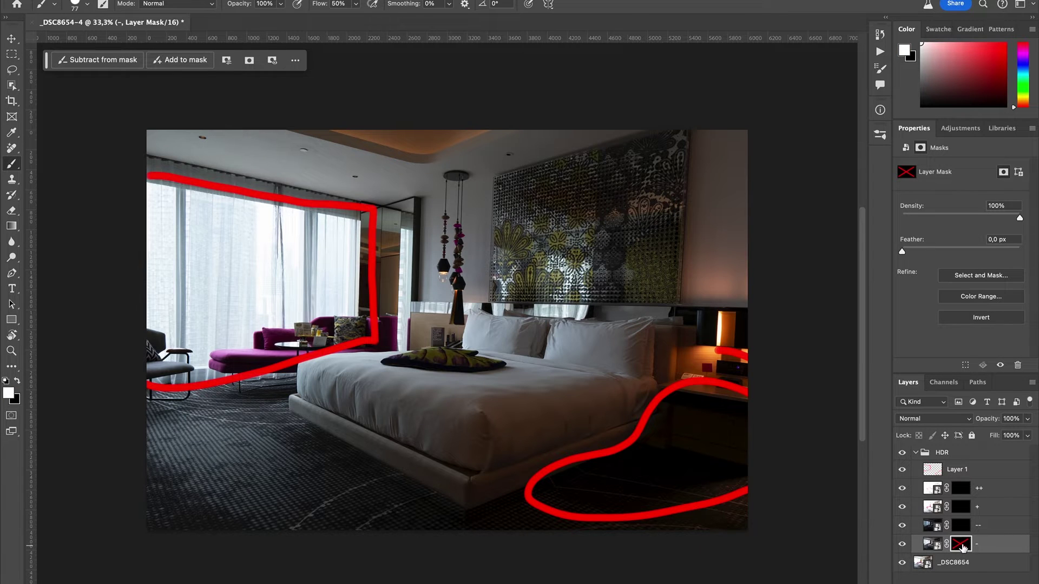
{"action": "left_click", "coordinate": [961, 544], "text": "shift"}
{"action": "left_click", "coordinate": [962, 529], "text": "shift"}
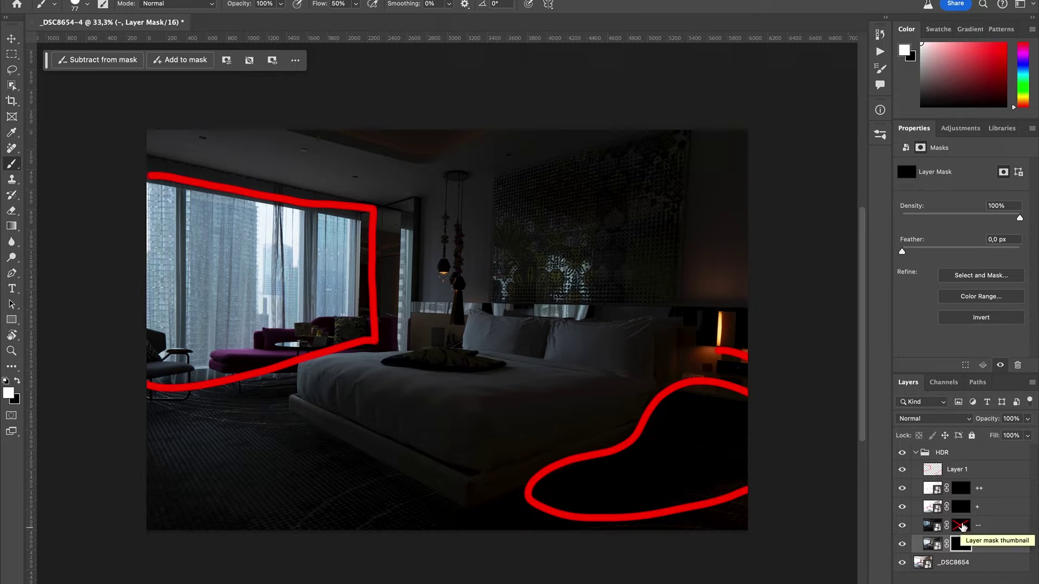
{"action": "left_click", "coordinate": [962, 528], "text": "shift"}
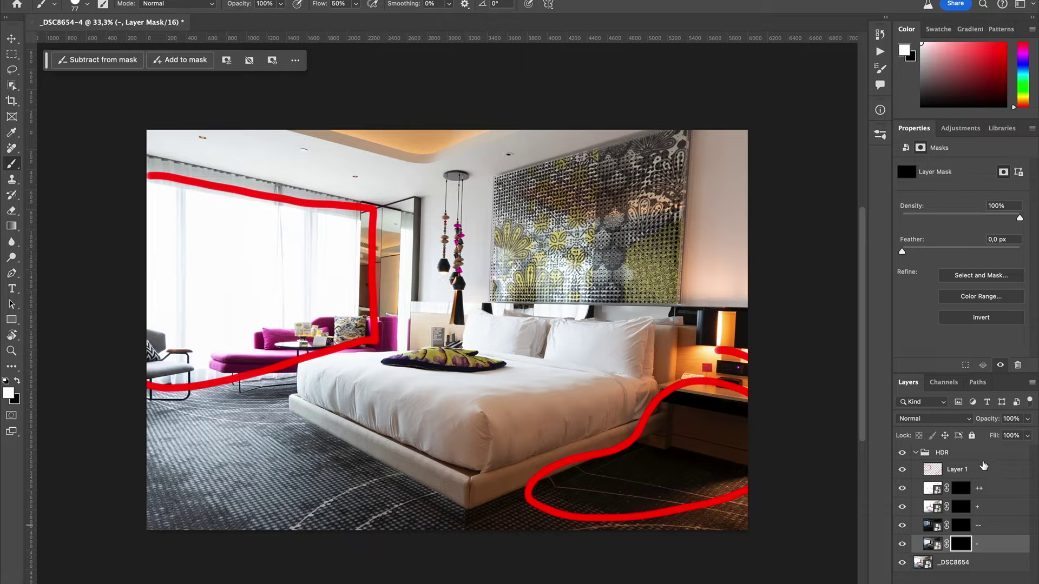
Outline the bright ceiling recess in red on Layer 1 and preview the + and ++ exposures by temporarily disabling their masks.
{"action": "left_click", "coordinate": [973, 471]}
{"action": "mouse_move", "coordinate": [284, 132]}
{"action": "left_mouse_down"}
{"action": "mouse_move", "coordinate": [368, 166]}
{"action": "mouse_move", "coordinate": [444, 151]}
{"action": "mouse_move", "coordinate": [396, 131]}
{"action": "left_mouse_up"}
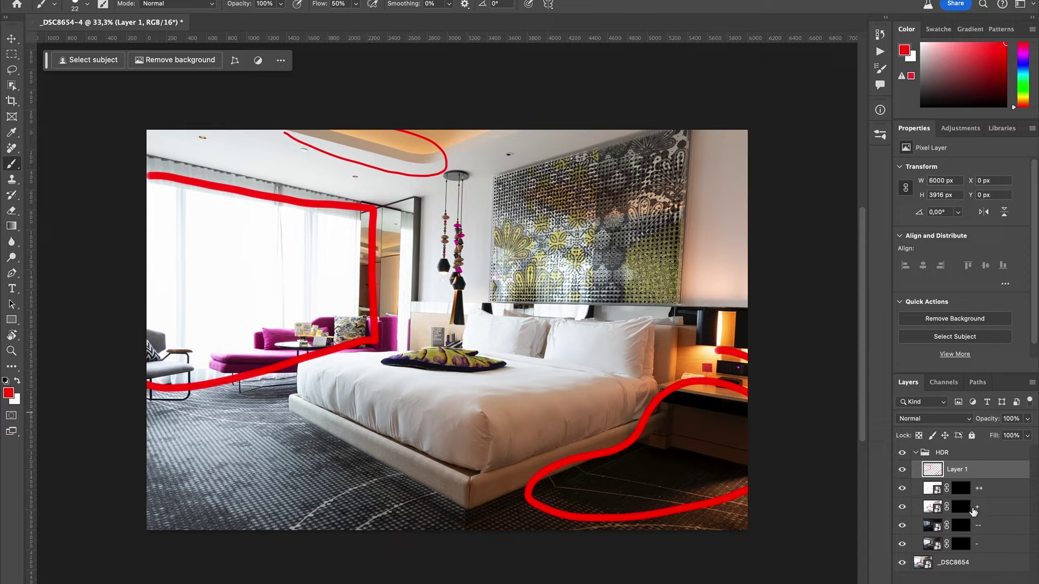
{"action": "left_click", "coordinate": [961, 508], "text": "shift"}
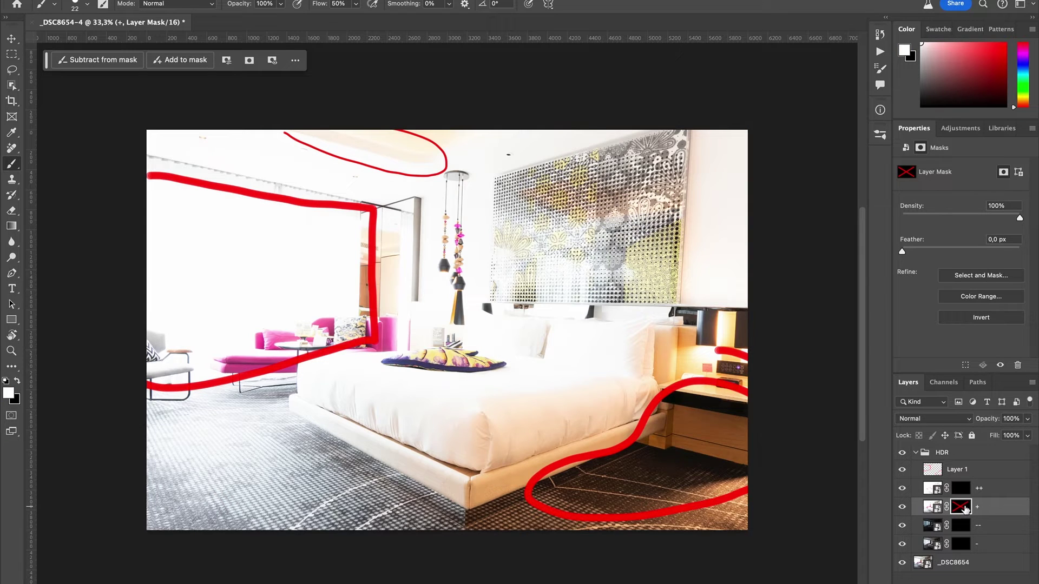
{"action": "left_click", "coordinate": [964, 509], "text": "shift"}
{"action": "left_click", "coordinate": [961, 488], "text": "shift"}
{"action": "left_click", "coordinate": [964, 493], "text": "shift"}
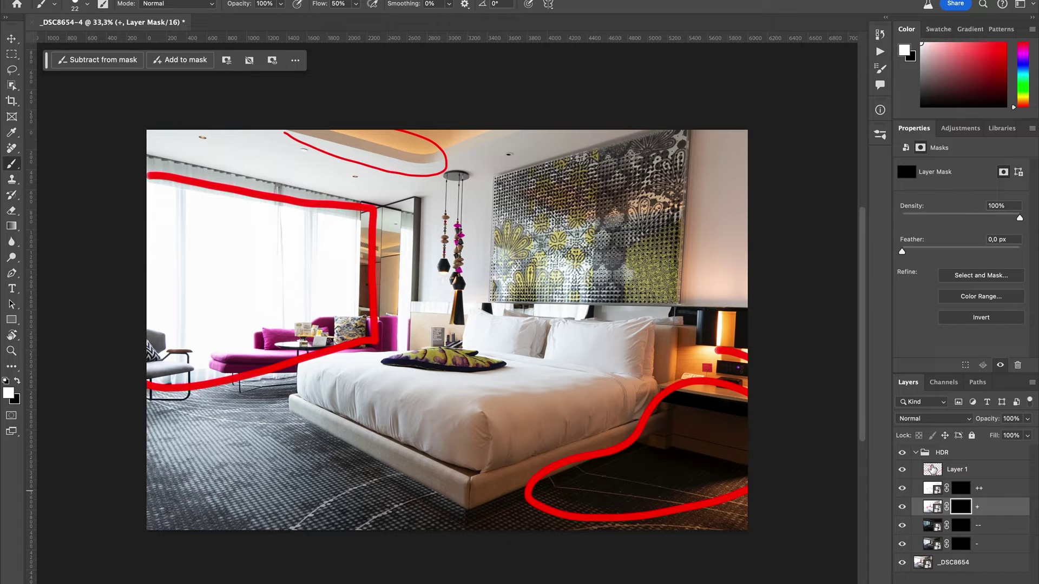
Delete the red annotation layer, collapse the HDR group and add an empty layer above it.
{"action": "left_click", "coordinate": [931, 471]}
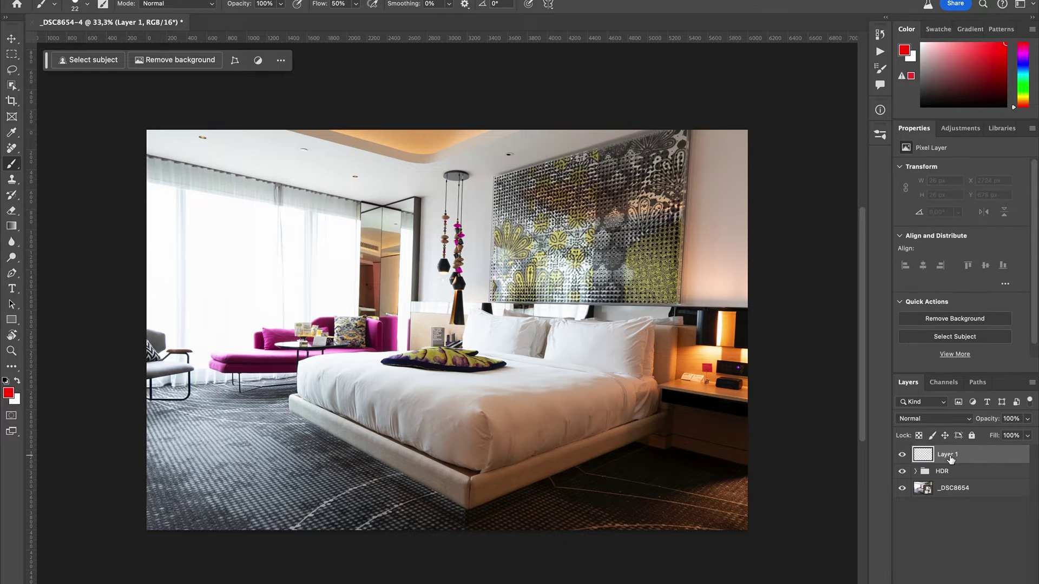
{"action": "key", "text": "ctrl+z"}
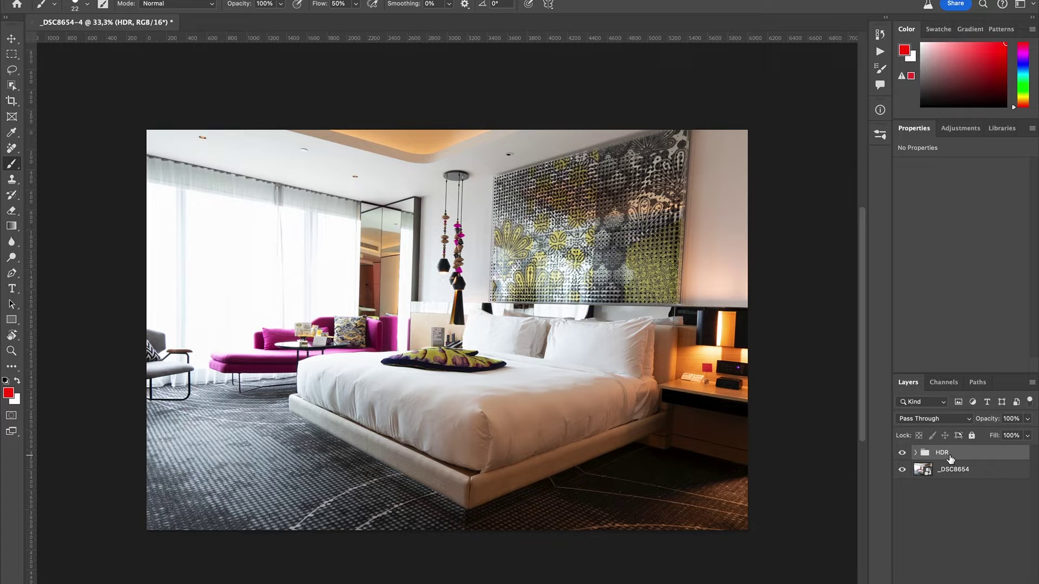
{"action": "key", "text": "ctrl+shift+z"}
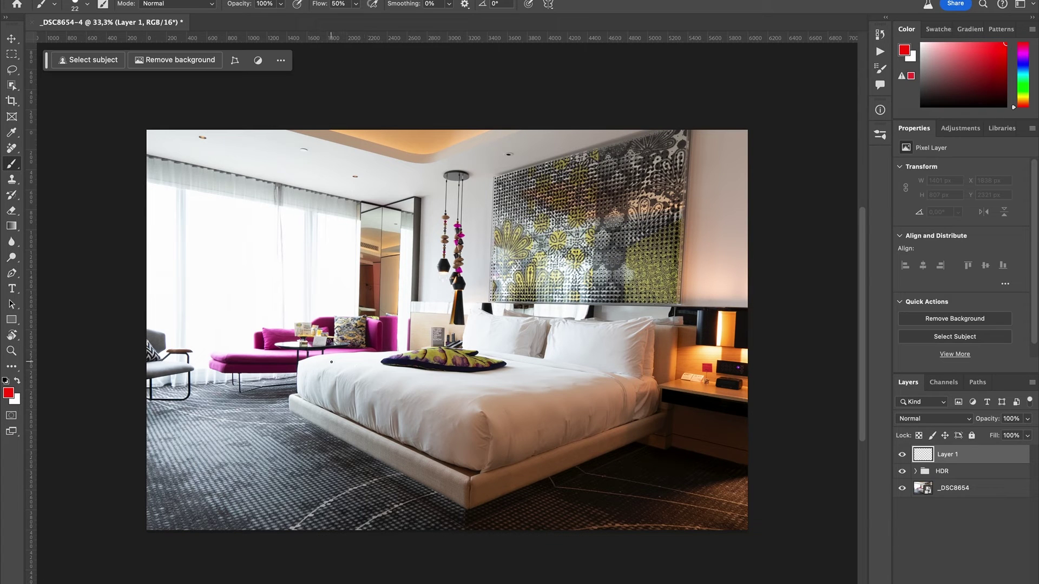
Outline the front corner of the bedspread in red on the empty layer, delete that layer and expand the HDR group.
{"action": "mouse_move", "coordinate": [347, 366]}
{"action": "left_mouse_down"}
{"action": "mouse_move", "coordinate": [427, 379]}
{"action": "mouse_move", "coordinate": [465, 408]}
{"action": "left_mouse_up"}
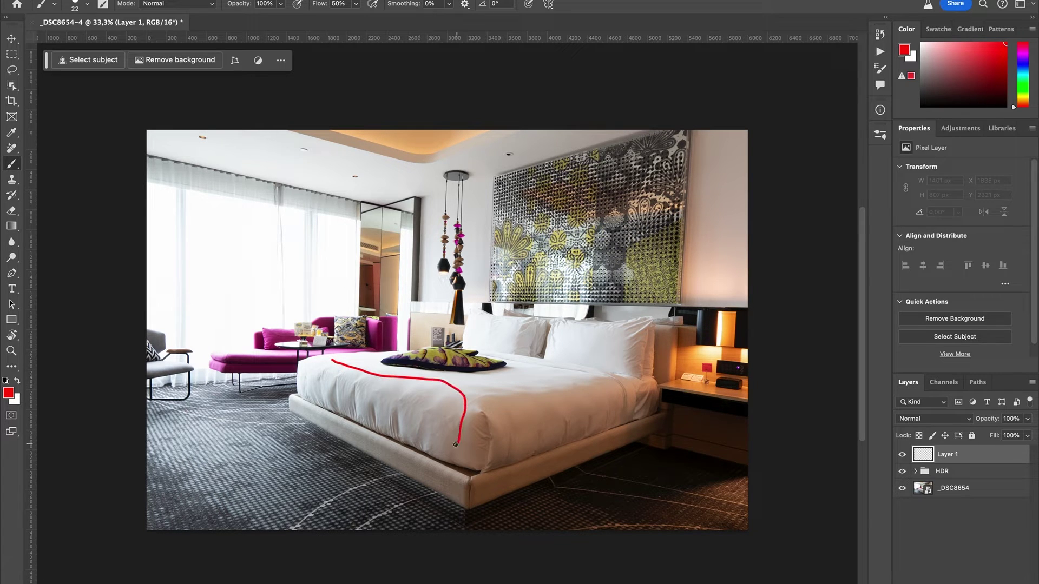
{"action": "mouse_move", "coordinate": [456, 444]}
{"action": "left_mouse_down"}
{"action": "mouse_move", "coordinate": [408, 444]}
{"action": "mouse_move", "coordinate": [352, 420]}
{"action": "mouse_move", "coordinate": [311, 389]}
{"action": "mouse_move", "coordinate": [329, 365]}
{"action": "left_mouse_up"}
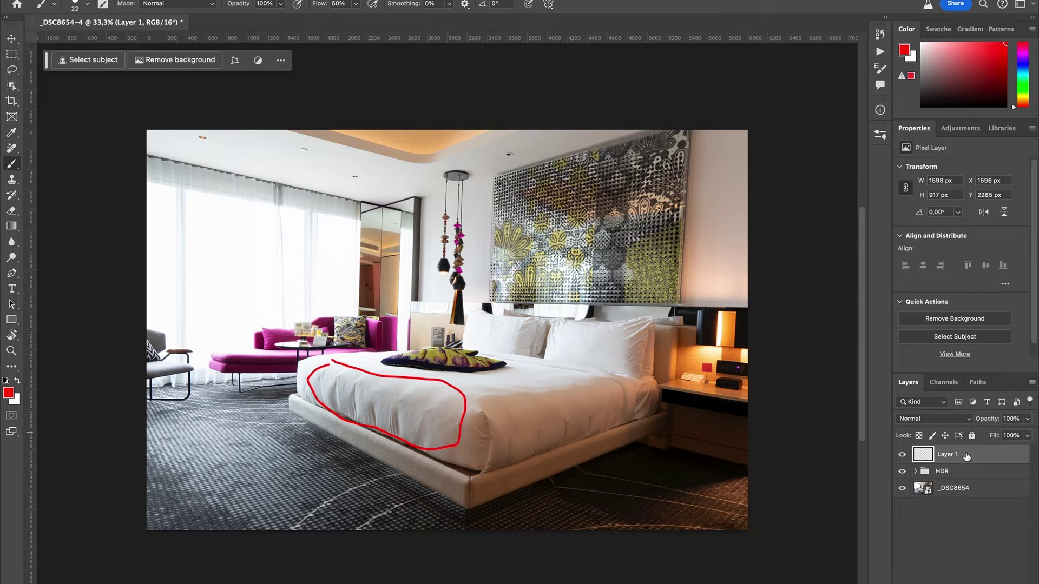
{"action": "key", "text": "Delete"}
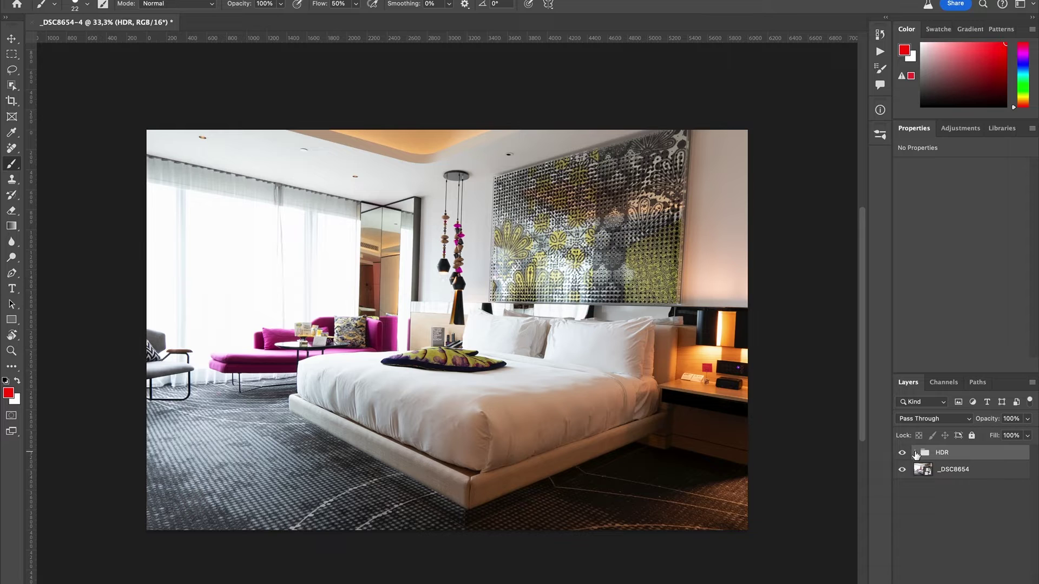
{"action": "left_click", "coordinate": [914, 452]}
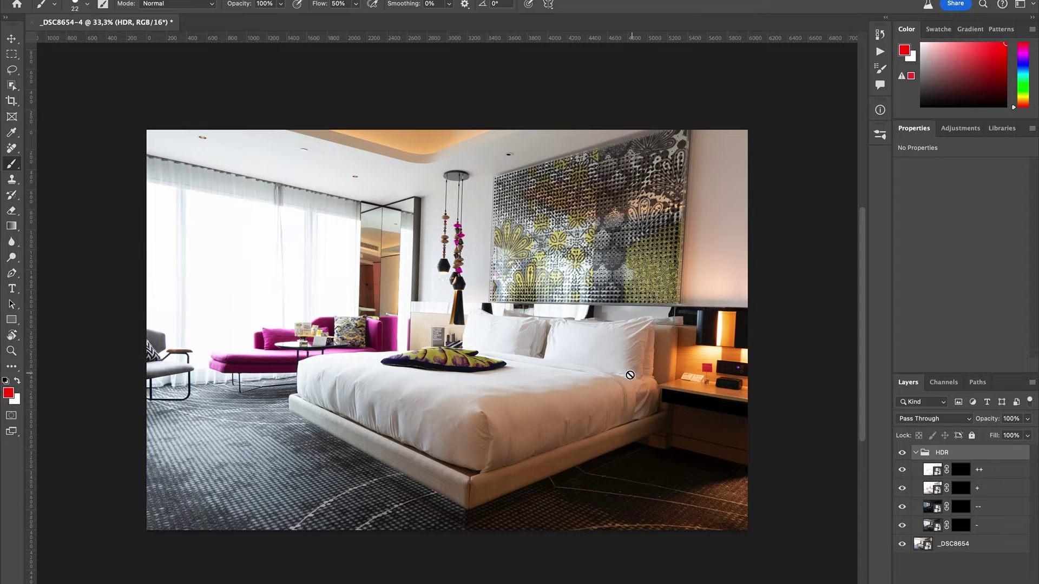
Set up the brush with white as foreground colour, 100% flow and 10% opacity.
{"action": "key", "text": "d"}
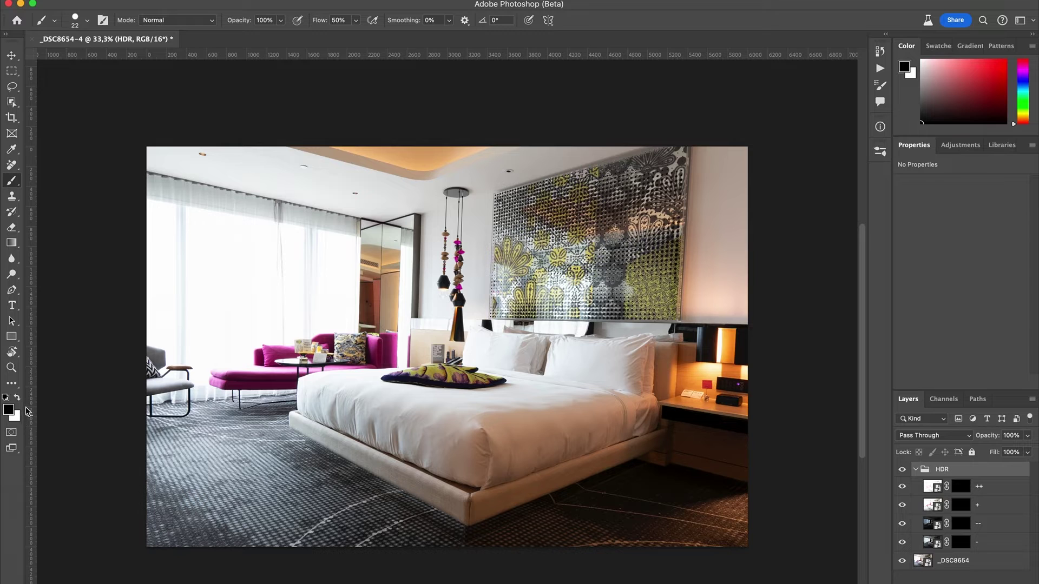
{"action": "key", "text": "x"}
{"action": "left_click", "coordinate": [342, 20]}
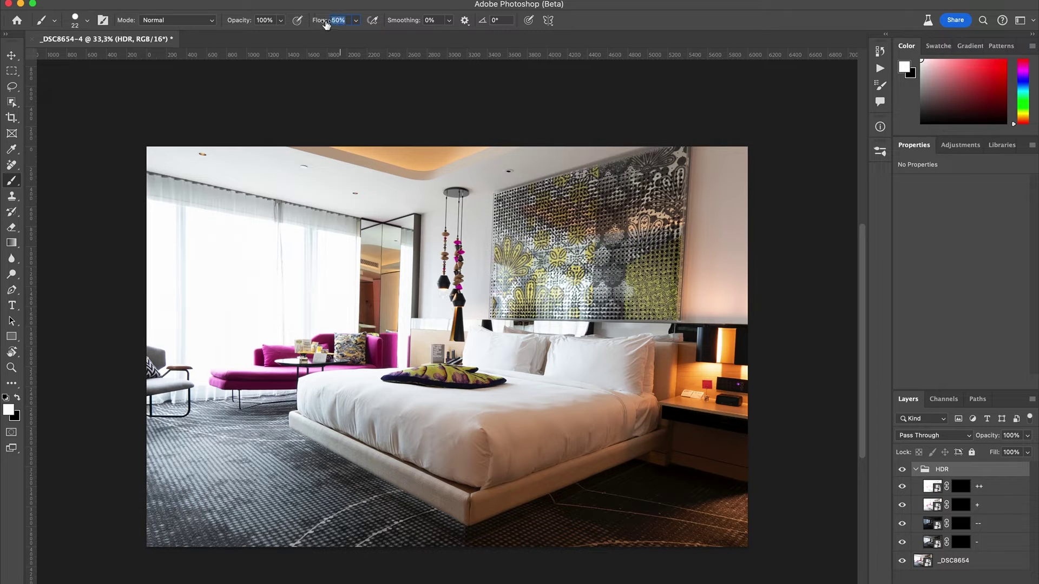
{"action": "type", "text": "100"}
{"action": "left_click", "coordinate": [264, 20]}
{"action": "type", "text": "10"}
{"action": "key", "text": "Return"}
On the + layer's mask, paint white with a soft brush of about 250 px over the dark nightstand front and the carpet beneath it.
{"action": "left_click", "coordinate": [961, 506]}
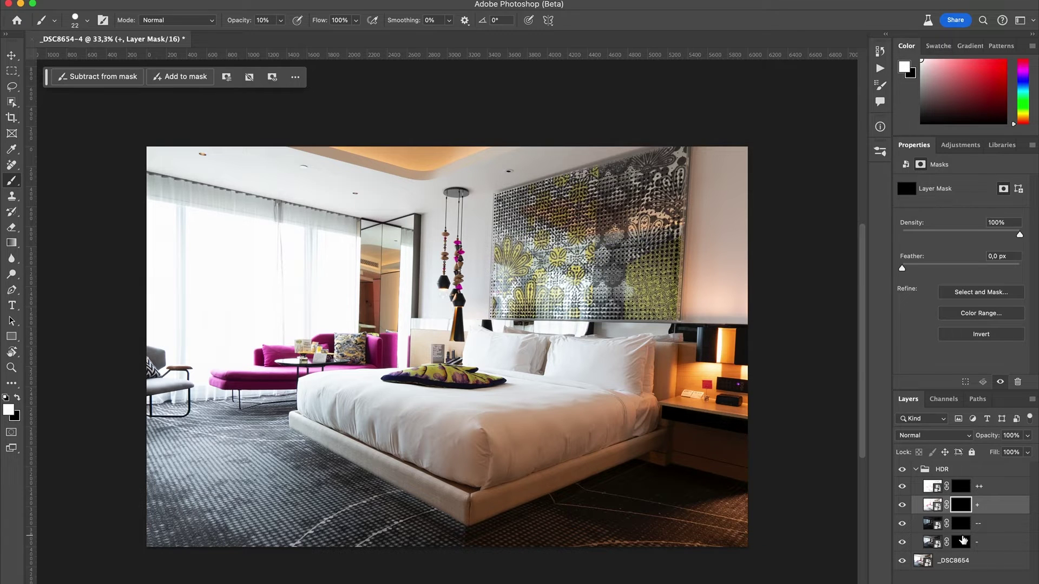
{"action": "key", "text": "alt+bracketleft"}
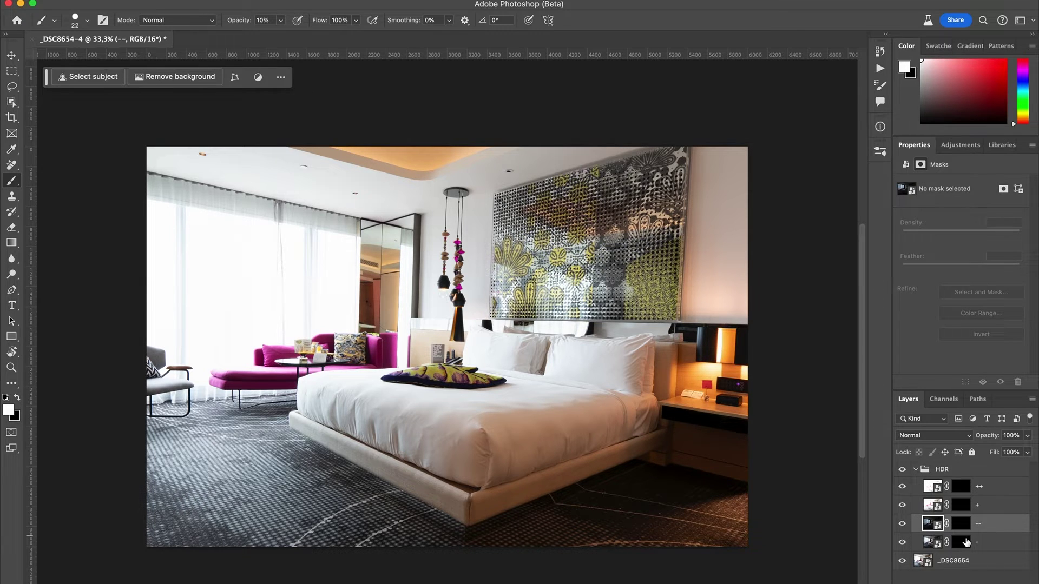
{"action": "left_click", "coordinate": [961, 488]}
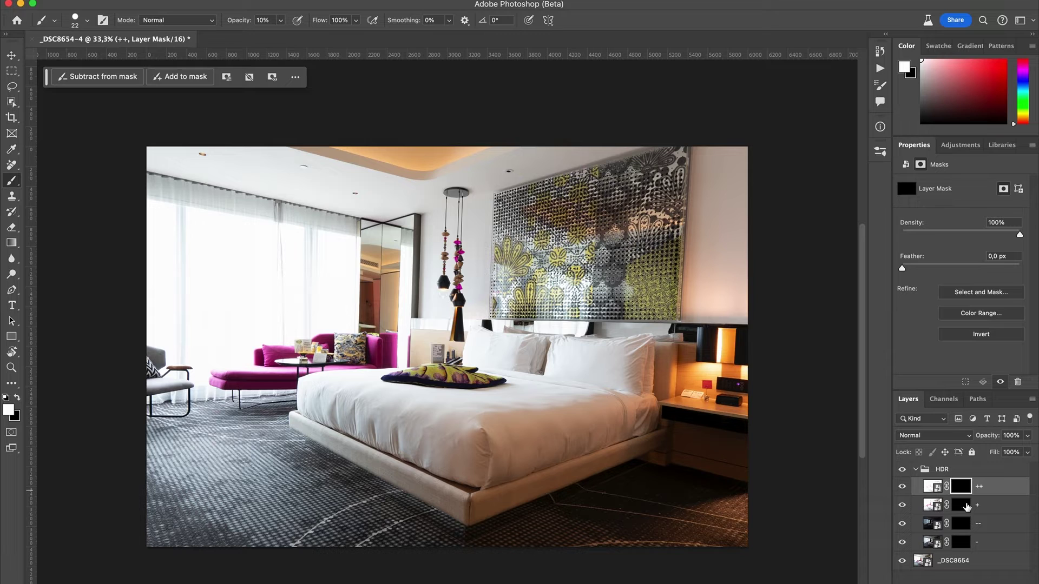
{"action": "left_click", "coordinate": [963, 508]}
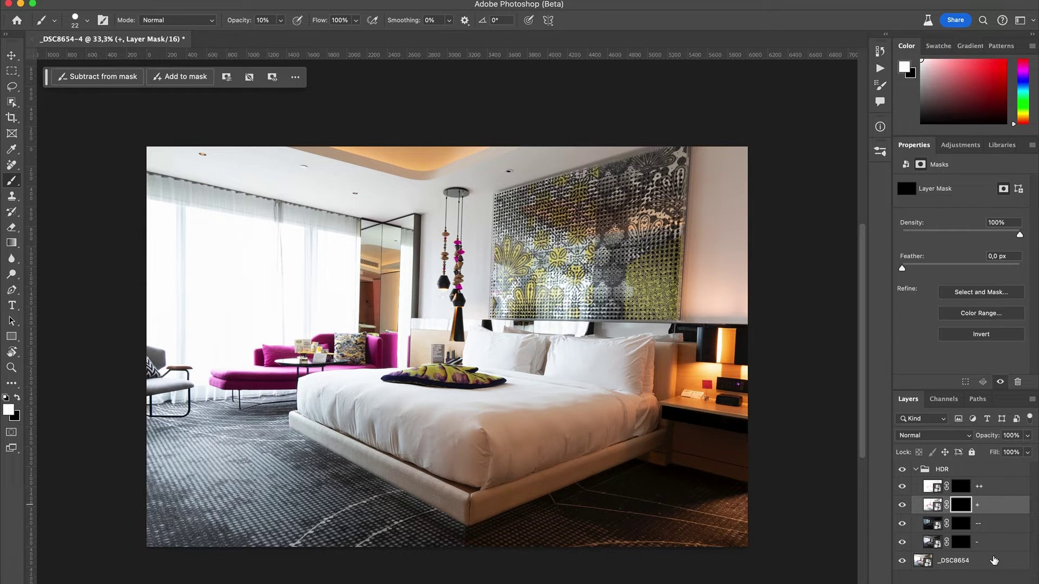
{"action": "mouse_move", "coordinate": [681, 480]}
{"action": "left_mouse_down"}
{"action": "mouse_move", "coordinate": [690, 473]}
{"action": "mouse_move", "coordinate": [699, 583]}
{"action": "left_mouse_up"}
{"action": "left_click_drag", "start_coordinate": [723, 480], "coordinate": [646, 474]}
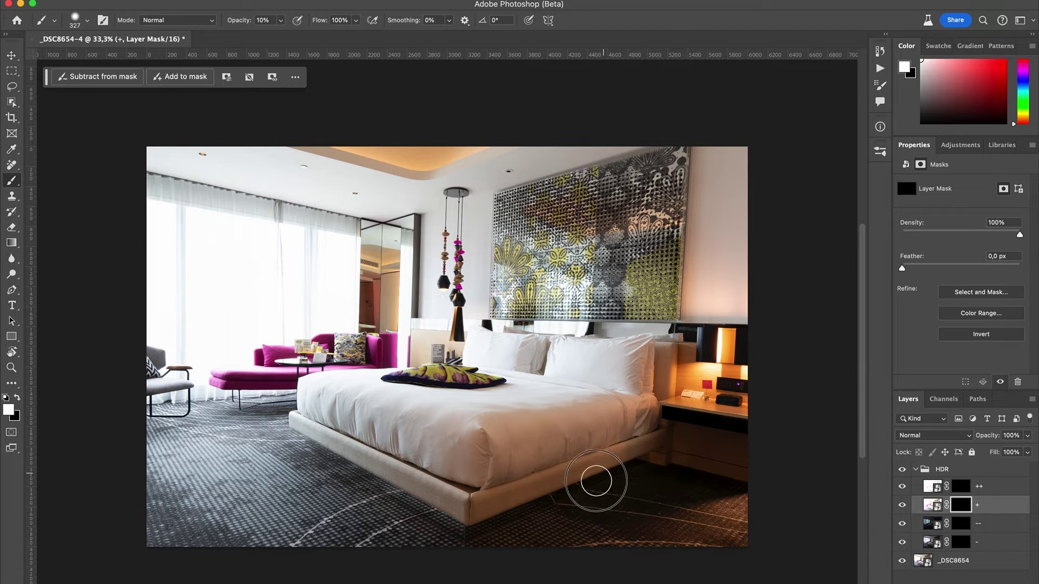
{"action": "mouse_move", "coordinate": [674, 483]}
{"action": "left_mouse_down"}
{"action": "mouse_move", "coordinate": [659, 464]}
{"action": "mouse_move", "coordinate": [697, 436]}
{"action": "mouse_move", "coordinate": [659, 473]}
{"action": "mouse_move", "coordinate": [756, 469]}
{"action": "left_mouse_up"}
{"action": "key", "text": "super+z"}
{"action": "key", "text": "["}
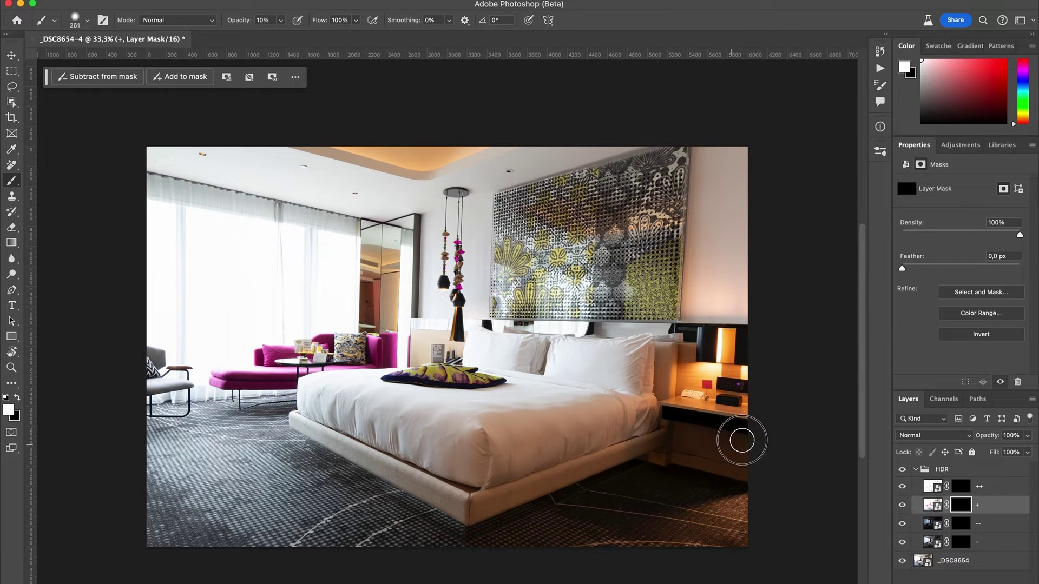
{"action": "mouse_move", "coordinate": [679, 434]}
{"action": "left_mouse_down"}
{"action": "mouse_move", "coordinate": [568, 508]}
{"action": "mouse_move", "coordinate": [750, 444]}
{"action": "left_mouse_up"}
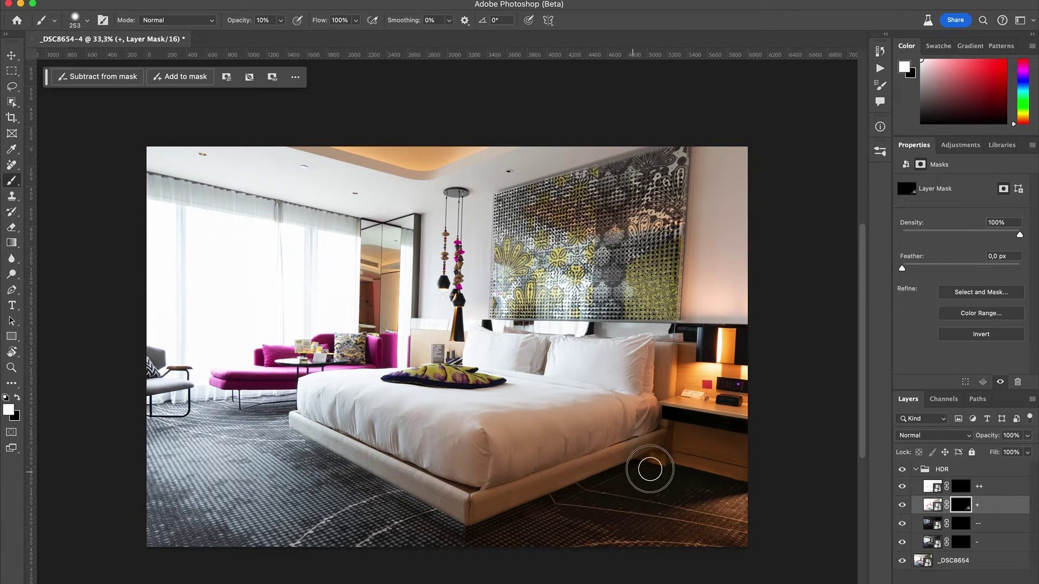
{"action": "mouse_move", "coordinate": [713, 435]}
{"action": "left_mouse_down"}
{"action": "mouse_move", "coordinate": [695, 421]}
{"action": "mouse_move", "coordinate": [657, 441]}
{"action": "mouse_move", "coordinate": [690, 442]}
{"action": "mouse_move", "coordinate": [719, 470]}
{"action": "left_mouse_up"}
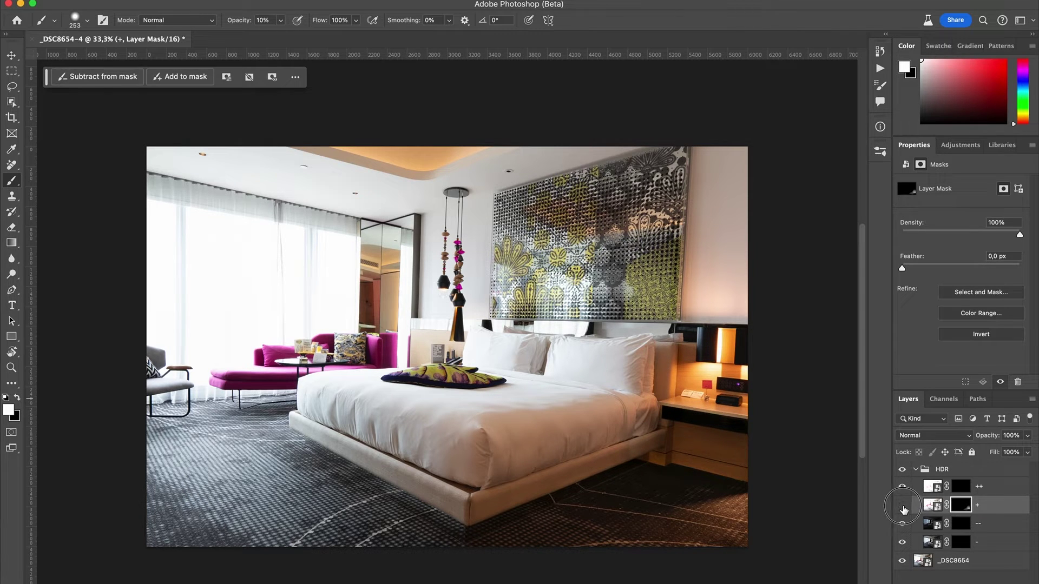
Compare the nightstand area with and without the brightening by toggling the + layer's visibility, leaving it visible.
{"action": "left_click", "coordinate": [902, 506]}
{"action": "left_click", "coordinate": [902, 506]}
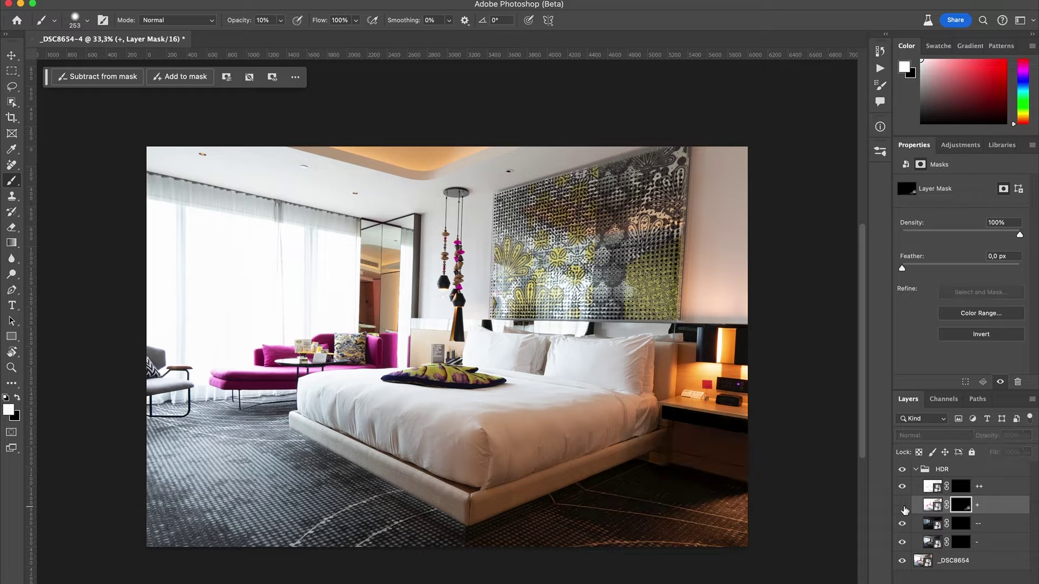
{"action": "left_click", "coordinate": [902, 506]}
{"action": "left_click", "coordinate": [902, 506]}
{"action": "left_click", "coordinate": [902, 506]}
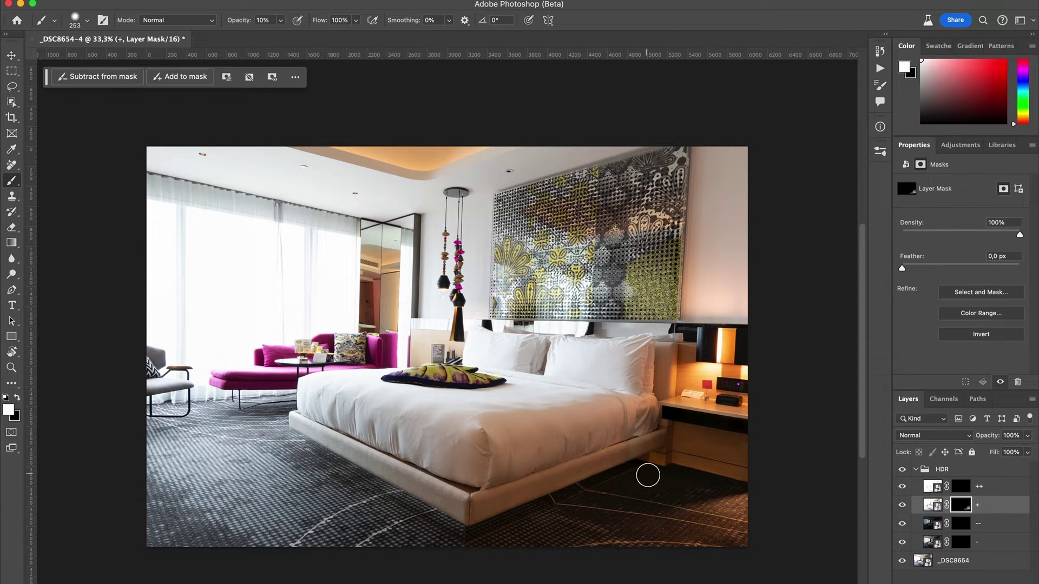
Paint more white on the + layer's mask along the carpet edge below the bed base and over the headboard side by the lamp.
{"action": "left_click_drag", "start_coordinate": [656, 472], "coordinate": [678, 472]}
{"action": "mouse_move", "coordinate": [653, 413]}
{"action": "left_mouse_down"}
{"action": "mouse_move", "coordinate": [669, 348]}
{"action": "mouse_move", "coordinate": [683, 344]}
{"action": "left_mouse_up"}
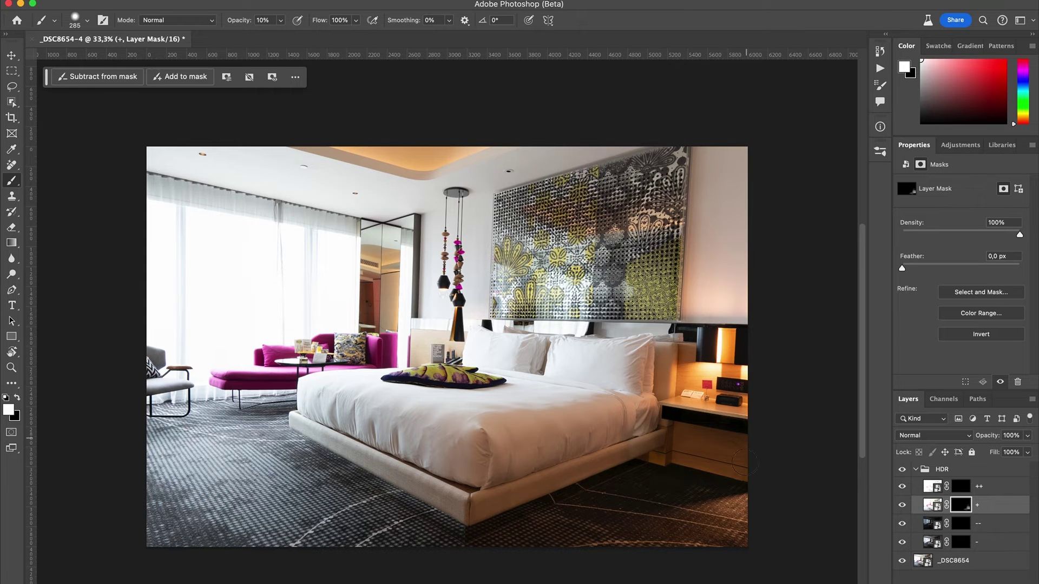
{"action": "left_click_drag", "start_coordinate": [658, 475], "coordinate": [629, 473]}
{"action": "mouse_move", "coordinate": [505, 529]}
{"action": "left_mouse_down"}
{"action": "mouse_move", "coordinate": [510, 515]}
{"action": "mouse_move", "coordinate": [473, 536]}
{"action": "left_mouse_up"}
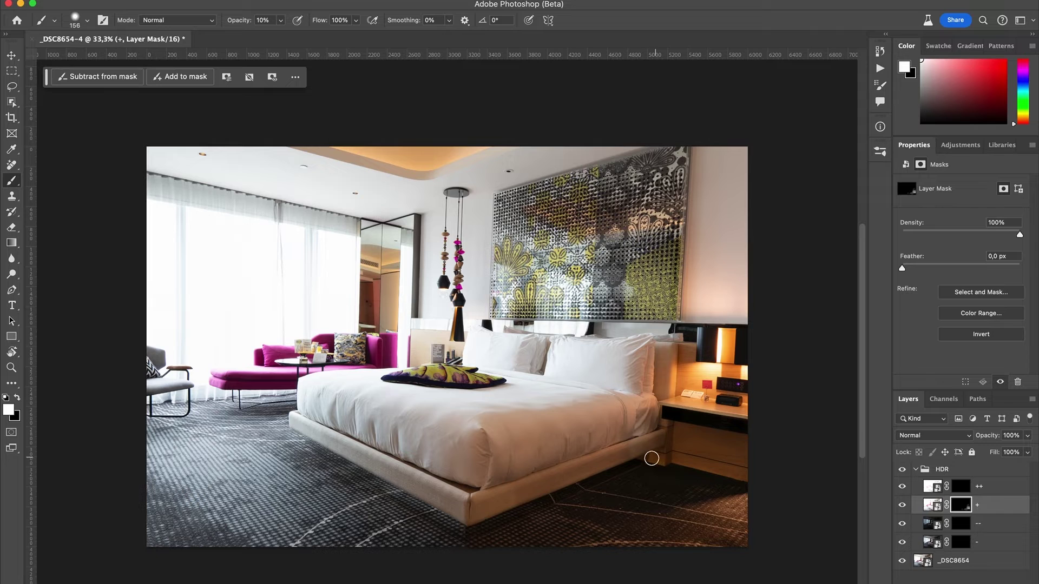
{"action": "mouse_move", "coordinate": [610, 475]}
{"action": "left_mouse_down"}
{"action": "mouse_move", "coordinate": [530, 508]}
{"action": "mouse_move", "coordinate": [641, 456]}
{"action": "mouse_move", "coordinate": [611, 504]}
{"action": "mouse_move", "coordinate": [587, 490]}
{"action": "mouse_move", "coordinate": [608, 483]}
{"action": "mouse_move", "coordinate": [558, 498]}
{"action": "mouse_move", "coordinate": [617, 479]}
{"action": "mouse_move", "coordinate": [682, 473]}
{"action": "mouse_move", "coordinate": [689, 482]}
{"action": "mouse_move", "coordinate": [619, 478]}
{"action": "mouse_move", "coordinate": [614, 463]}
{"action": "mouse_move", "coordinate": [641, 454]}
{"action": "mouse_move", "coordinate": [490, 505]}
{"action": "left_mouse_up"}
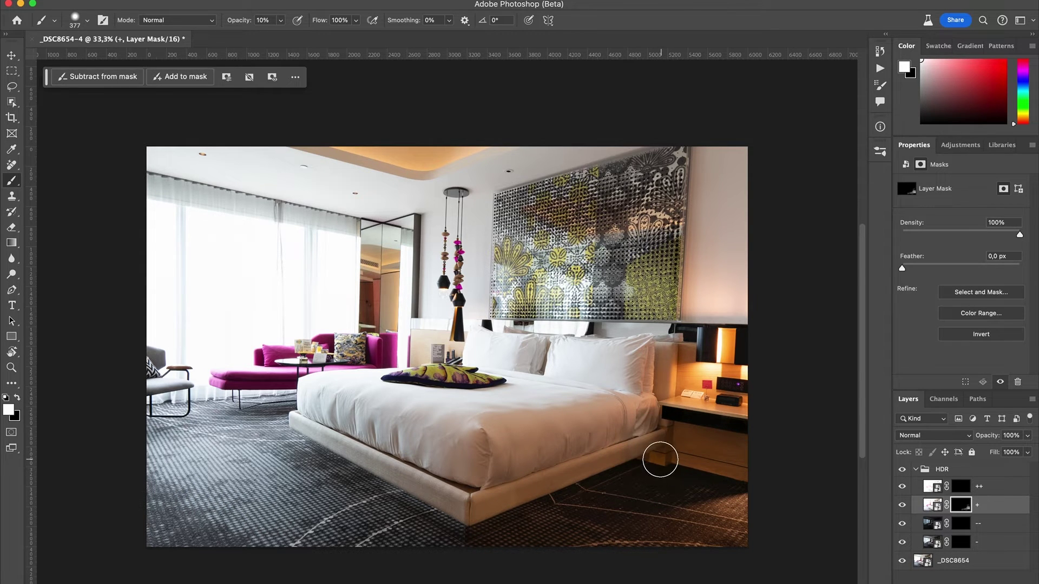
Switch to black and paint on the + layer's mask where the bed base meets the nightstand.
{"action": "key", "text": "x"}
{"action": "right_click", "coordinate": [657, 457]}
{"action": "left_click", "coordinate": [608, 442]}
{"action": "left_click_drag", "start_coordinate": [670, 454], "coordinate": [645, 452]}
Outline the bed corner beside the nightstand in red on a new layer above the ++ layer, and delete that layer.
{"action": "left_click", "coordinate": [969, 471]}
{"action": "key", "text": "alt+shift+super+n"}
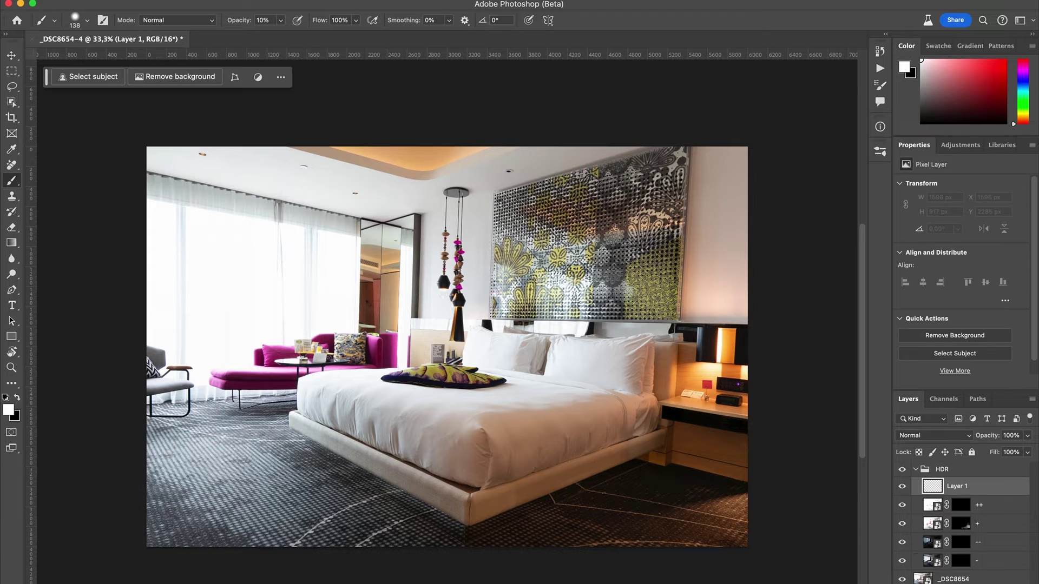
{"action": "left_click_drag", "start_coordinate": [966, 107], "coordinate": [1022, 28]}
{"action": "left_click_drag", "start_coordinate": [671, 424], "coordinate": [660, 424]}
{"action": "mouse_move", "coordinate": [654, 419]}
{"action": "left_mouse_down"}
{"action": "mouse_move", "coordinate": [624, 420]}
{"action": "mouse_move", "coordinate": [629, 457]}
{"action": "mouse_move", "coordinate": [669, 449]}
{"action": "left_mouse_up"}
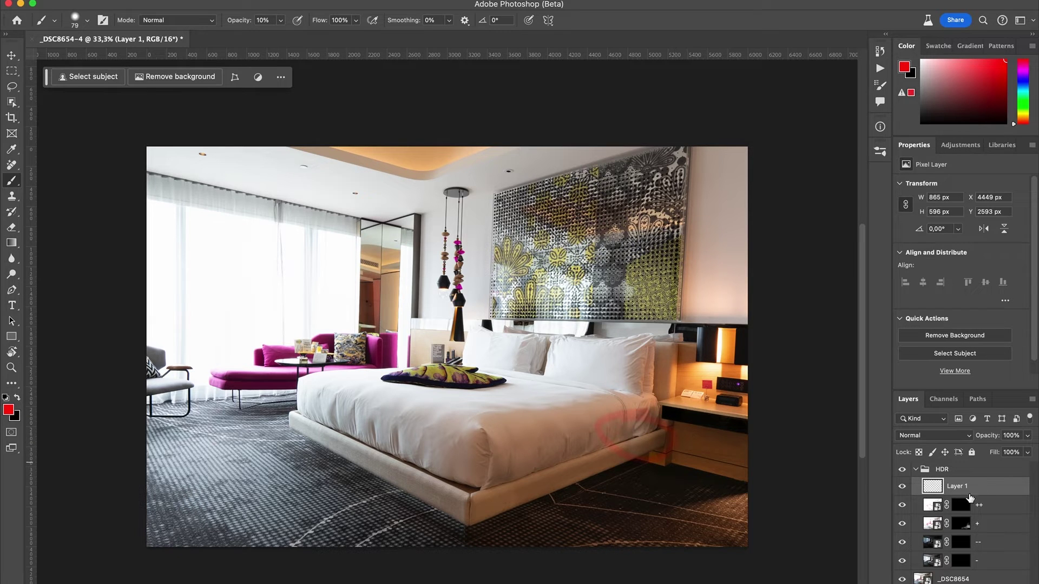
{"action": "key", "text": "BackSpace"}
Select the + layer's mask, inspect the painted mask on its own and return to the image view.
{"action": "left_click", "coordinate": [964, 504]}
{"action": "left_click_drag", "start_coordinate": [654, 431], "coordinate": [651, 431]}
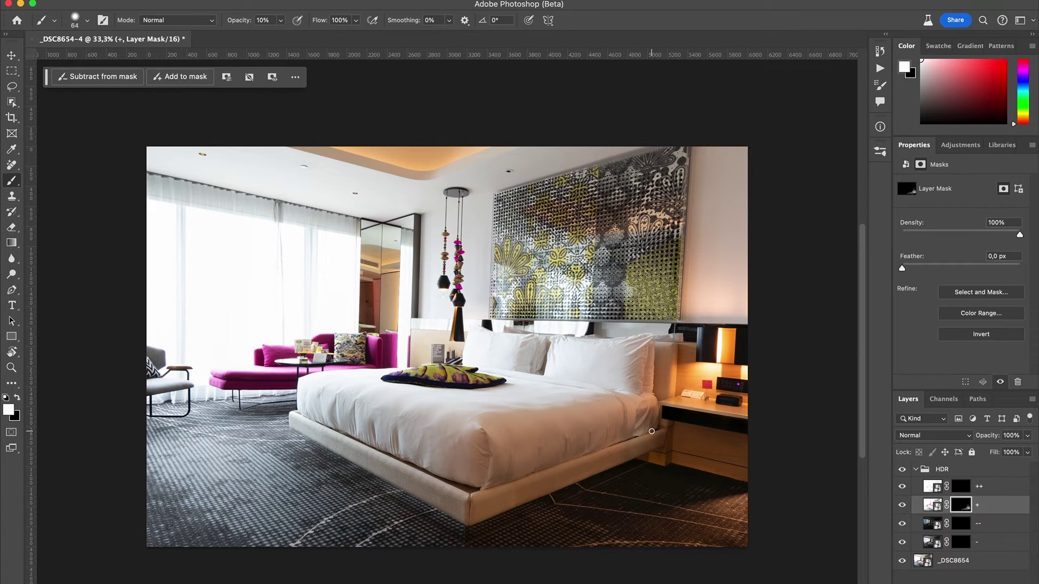
{"action": "key", "text": "x"}
{"action": "left_click", "coordinate": [961, 505], "text": "alt"}
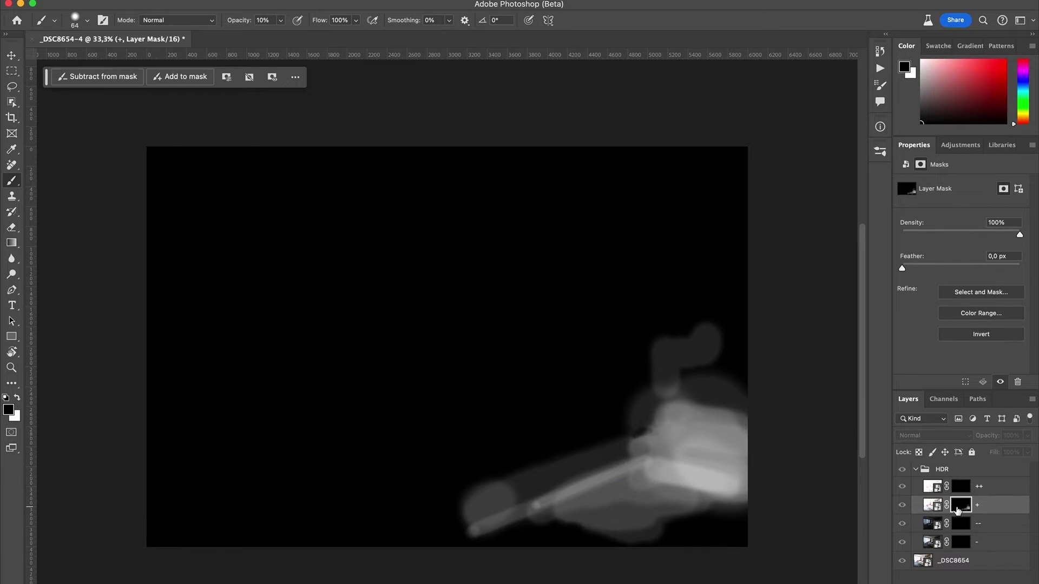
{"action": "left_click", "coordinate": [956, 508], "text": "alt"}
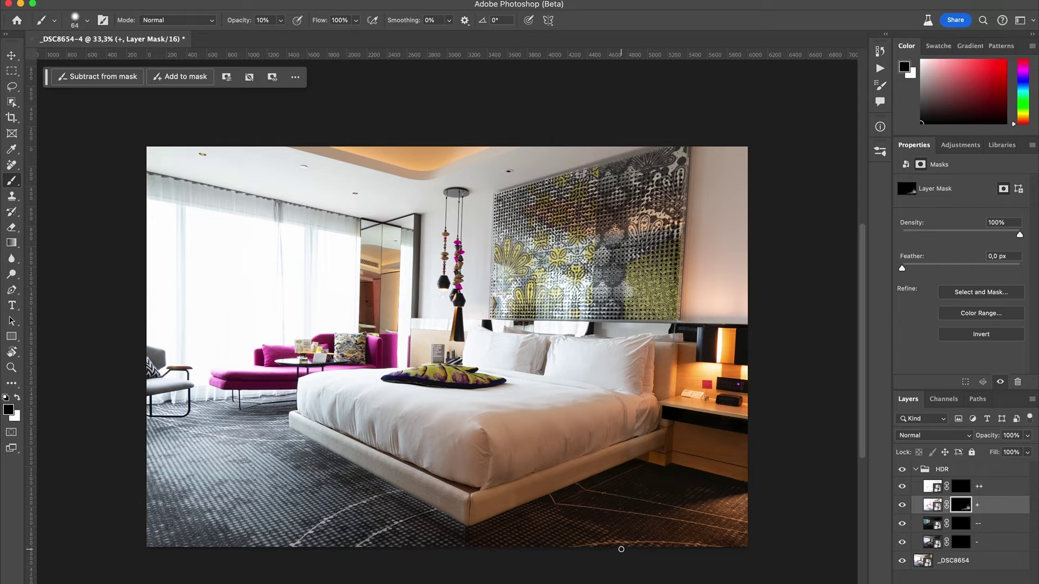
Brighten the carpet with a soft white brush of about 618 px on the + layer's mask and on the ++ layer's mask.
{"action": "left_click_drag", "start_coordinate": [577, 433], "coordinate": [605, 433]}
{"action": "key", "text": "x"}
{"action": "mouse_move", "coordinate": [543, 429]}
{"action": "left_mouse_down"}
{"action": "mouse_move", "coordinate": [379, 459]}
{"action": "mouse_move", "coordinate": [543, 516]}
{"action": "left_mouse_up"}
{"action": "key", "text": "alt+bracketright"}
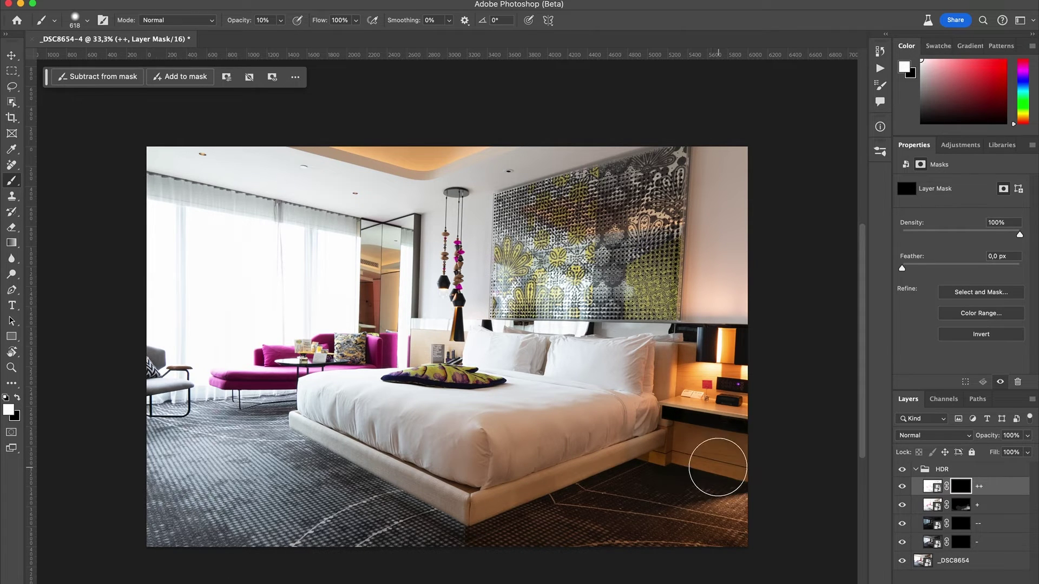
{"action": "mouse_move", "coordinate": [614, 433]}
{"action": "left_mouse_down"}
{"action": "mouse_move", "coordinate": [471, 450]}
{"action": "mouse_move", "coordinate": [394, 544]}
{"action": "left_mouse_up"}
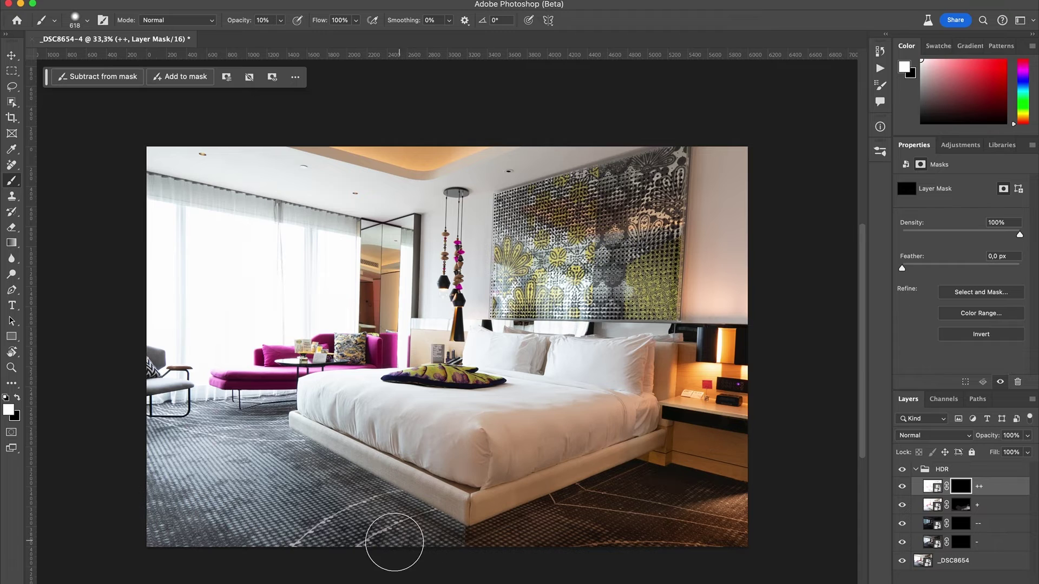
Brighten the ceiling, headboard wall and artwork on the + layer's mask with a soft 10% white brush of about 840 px.
{"action": "key", "text": "alt+bracketleft"}
{"action": "left_click_drag", "start_coordinate": [431, 192], "coordinate": [402, 193]}
{"action": "mouse_move", "coordinate": [312, 149]}
{"action": "left_mouse_down"}
{"action": "mouse_move", "coordinate": [420, 174]}
{"action": "mouse_move", "coordinate": [437, 162]}
{"action": "mouse_move", "coordinate": [335, 153]}
{"action": "mouse_move", "coordinate": [395, 152]}
{"action": "left_mouse_up"}
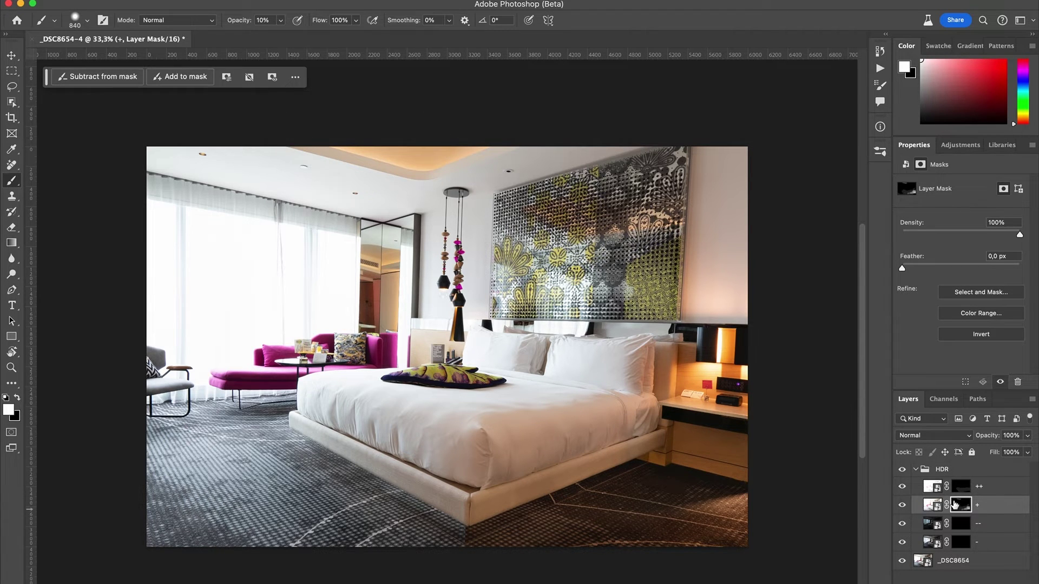
{"action": "left_click_drag", "start_coordinate": [560, 135], "coordinate": [452, 225]}
{"action": "left_click_drag", "start_coordinate": [518, 259], "coordinate": [707, 202]}
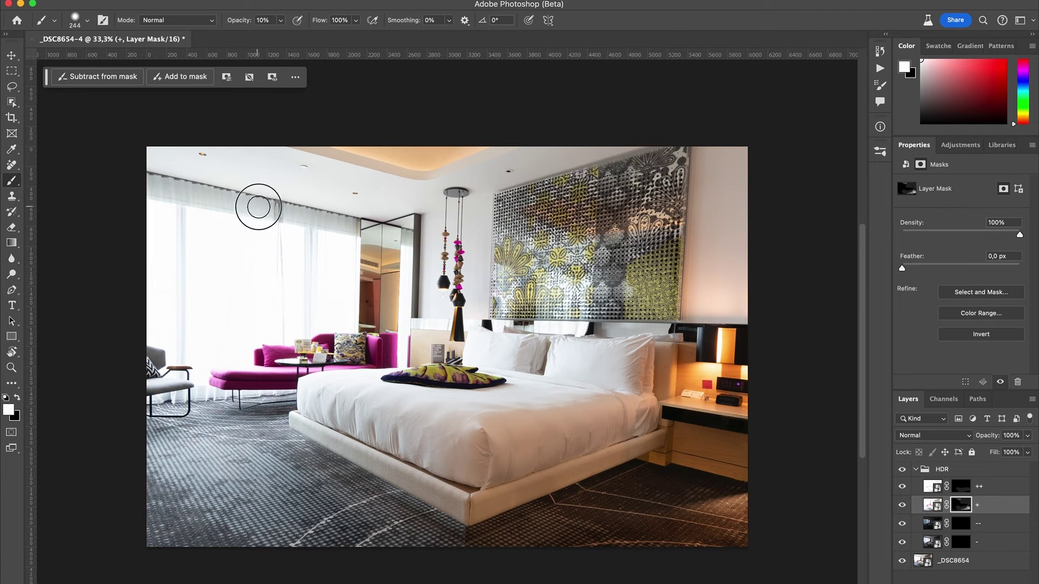
Brighten the mirror edge, sofa, armchair and foreground carpet on the + layer's mask, varying the white brush from about 102 to 667 px.
{"action": "left_click_drag", "start_coordinate": [438, 235], "coordinate": [413, 238]}
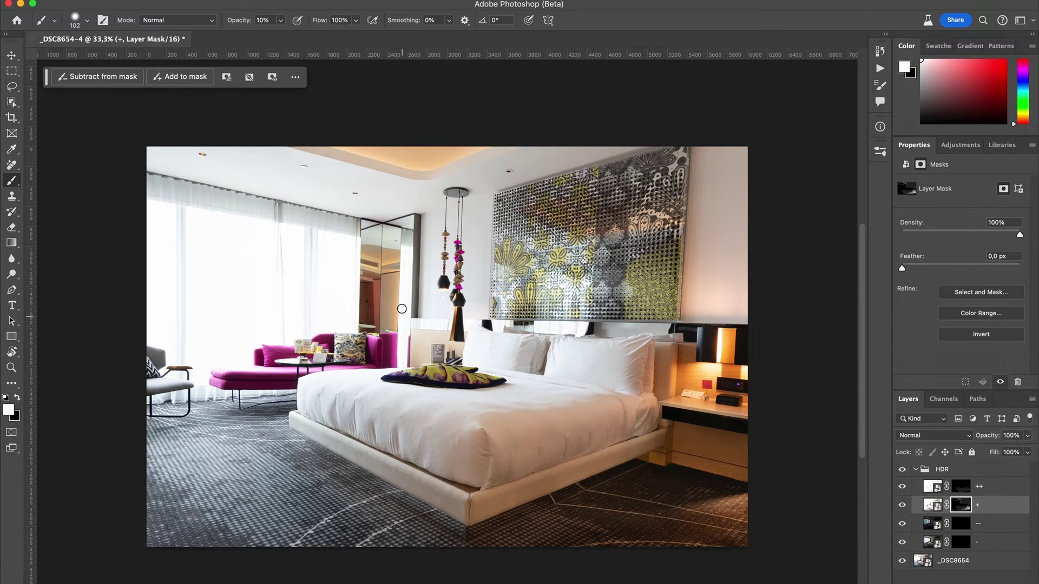
{"action": "mouse_move", "coordinate": [390, 350]}
{"action": "left_mouse_down"}
{"action": "mouse_move", "coordinate": [385, 358]}
{"action": "mouse_move", "coordinate": [387, 339]}
{"action": "left_mouse_up"}
{"action": "mouse_move", "coordinate": [287, 405]}
{"action": "left_mouse_down"}
{"action": "mouse_move", "coordinate": [231, 406]}
{"action": "mouse_move", "coordinate": [266, 381]}
{"action": "mouse_move", "coordinate": [258, 380]}
{"action": "mouse_move", "coordinate": [291, 377]}
{"action": "left_mouse_up"}
{"action": "left_click_drag", "start_coordinate": [150, 394], "coordinate": [155, 393]}
{"action": "mouse_move", "coordinate": [581, 445]}
{"action": "left_mouse_down"}
{"action": "mouse_move", "coordinate": [622, 445]}
{"action": "mouse_move", "coordinate": [672, 382]}
{"action": "mouse_move", "coordinate": [500, 492]}
{"action": "mouse_move", "coordinate": [569, 501]}
{"action": "left_mouse_up"}
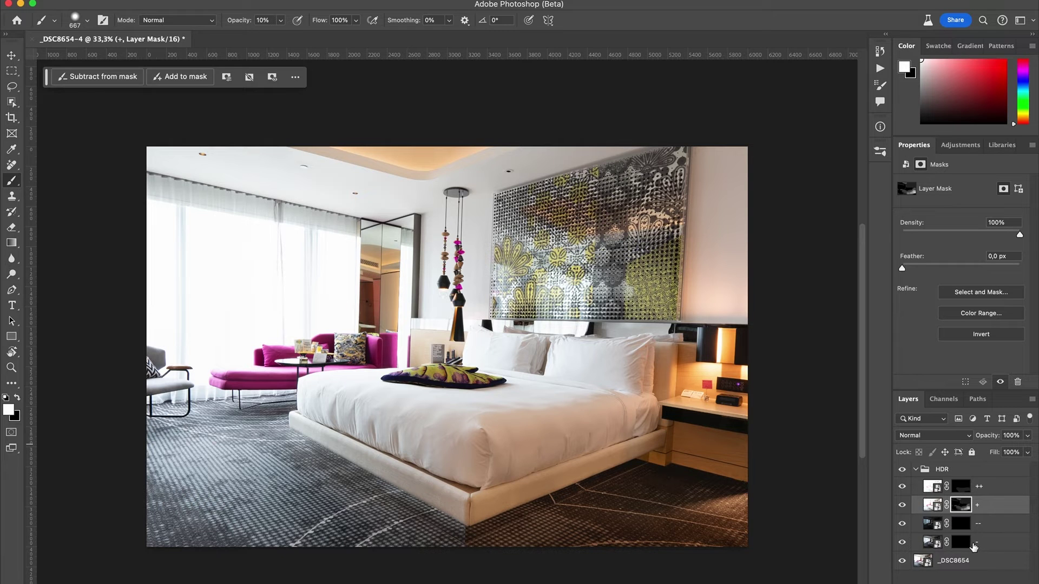
Select the - layer's mask and paint the window and sheer curtains with a soft white brush at 10% opacity.
{"action": "left_click", "coordinate": [962, 542]}
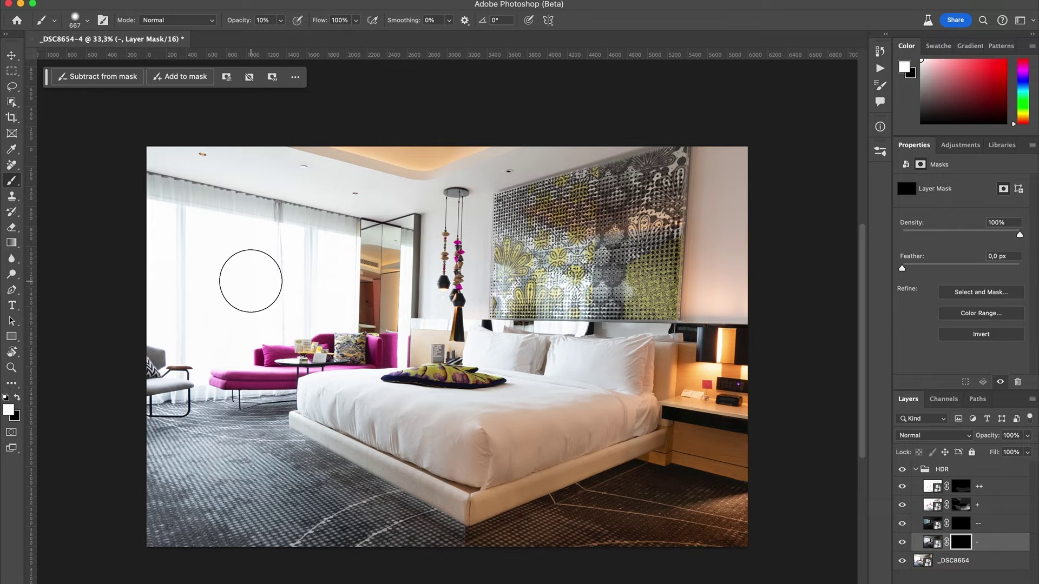
{"action": "left_click_drag", "start_coordinate": [261, 293], "coordinate": [230, 293], "text": "ctrl+alt"}
{"action": "mouse_move", "coordinate": [143, 240]}
{"action": "left_mouse_down"}
{"action": "mouse_move", "coordinate": [160, 229]}
{"action": "mouse_move", "coordinate": [157, 331]}
{"action": "left_mouse_up"}
{"action": "mouse_move", "coordinate": [222, 265]}
{"action": "left_mouse_down", "text": "ctrl+alt"}
{"action": "mouse_move", "coordinate": [203, 225]}
{"action": "mouse_move", "coordinate": [248, 274]}
{"action": "mouse_move", "coordinate": [226, 351]}
{"action": "mouse_move", "coordinate": [253, 333]}
{"action": "mouse_move", "coordinate": [293, 251]}
{"action": "mouse_move", "coordinate": [331, 319]}
{"action": "mouse_move", "coordinate": [322, 254]}
{"action": "mouse_move", "coordinate": [347, 267]}
{"action": "mouse_move", "coordinate": [325, 249]}
{"action": "left_mouse_up", "text": "ctrl+alt"}
{"action": "mouse_move", "coordinate": [215, 285]}
{"action": "left_mouse_down", "text": "ctrl+alt"}
{"action": "mouse_move", "coordinate": [302, 295]}
{"action": "mouse_move", "coordinate": [278, 200]}
{"action": "mouse_move", "coordinate": [231, 254]}
{"action": "left_mouse_up", "text": "ctrl+alt"}
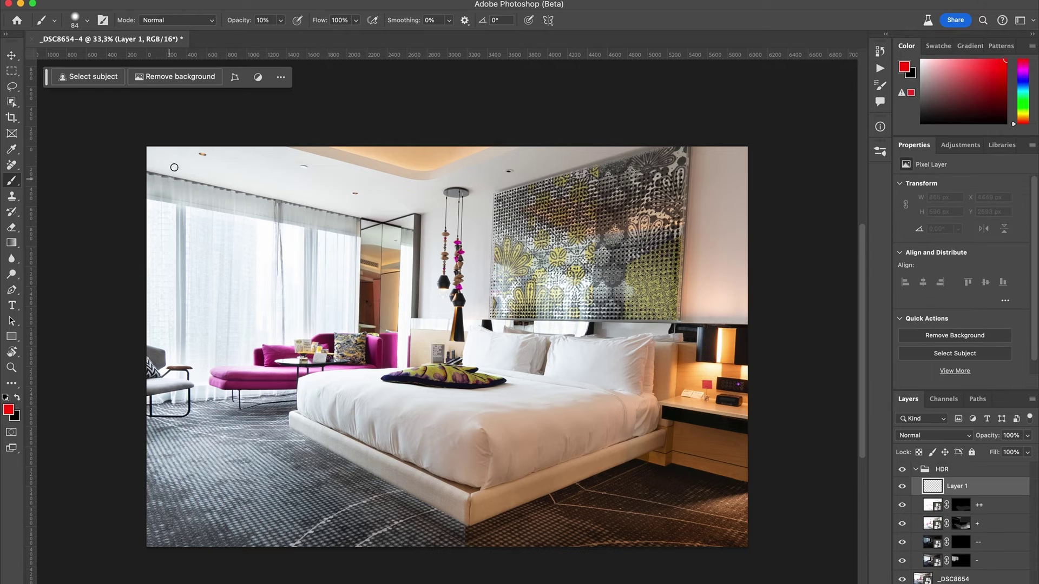
Mark the curtain header above the window in red on a new layer with a 32 px brush, and delete that layer.
{"action": "left_click_drag", "start_coordinate": [196, 196], "coordinate": [152, 208], "text": "ctrl+alt"}
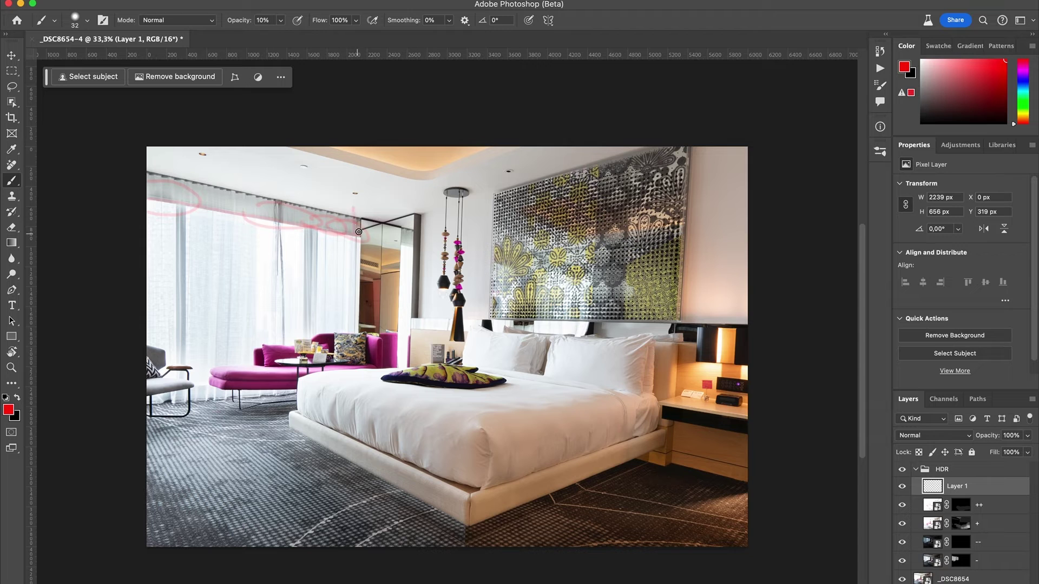
{"action": "mouse_move", "coordinate": [358, 232]}
{"action": "left_mouse_down"}
{"action": "mouse_move", "coordinate": [332, 208]}
{"action": "mouse_move", "coordinate": [193, 184]}
{"action": "left_mouse_up"}
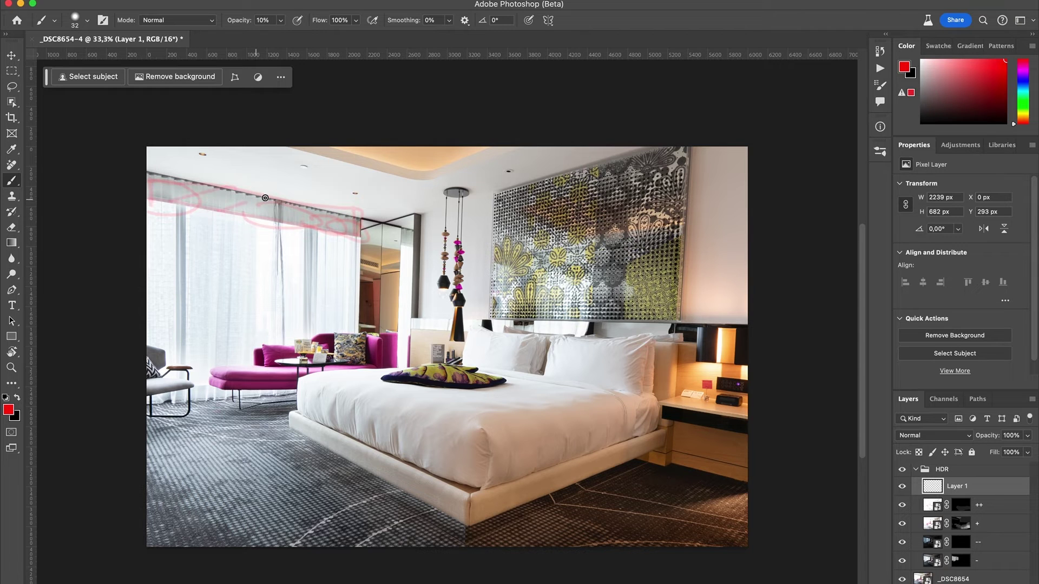
{"action": "left_click_drag", "start_coordinate": [144, 201], "coordinate": [336, 228]}
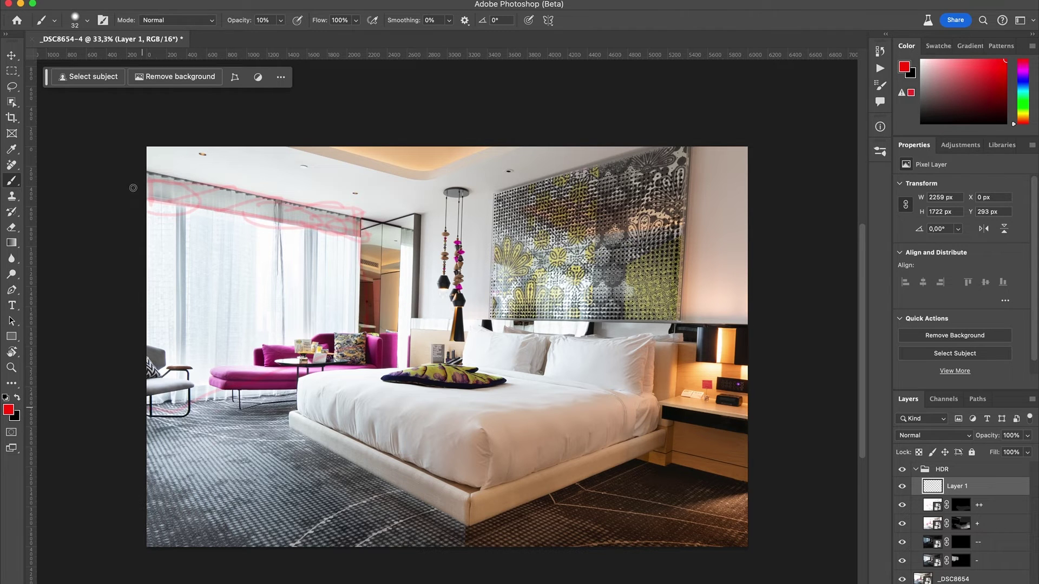
{"action": "mouse_move", "coordinate": [154, 171]}
{"action": "left_mouse_down"}
{"action": "mouse_move", "coordinate": [373, 211]}
{"action": "mouse_move", "coordinate": [173, 169]}
{"action": "mouse_move", "coordinate": [599, 304]}
{"action": "left_mouse_up"}
{"action": "key", "text": "BackSpace"}
Start a Pen path along the lower edge of the curtain header, from the image's left edge to the mirror.
{"action": "key", "text": "p"}
{"action": "key", "text": "super+plus"}
{"action": "key", "text": "super+plus"}
{"action": "key", "text": "super+plus"}
{"action": "key", "text": "super+plus"}
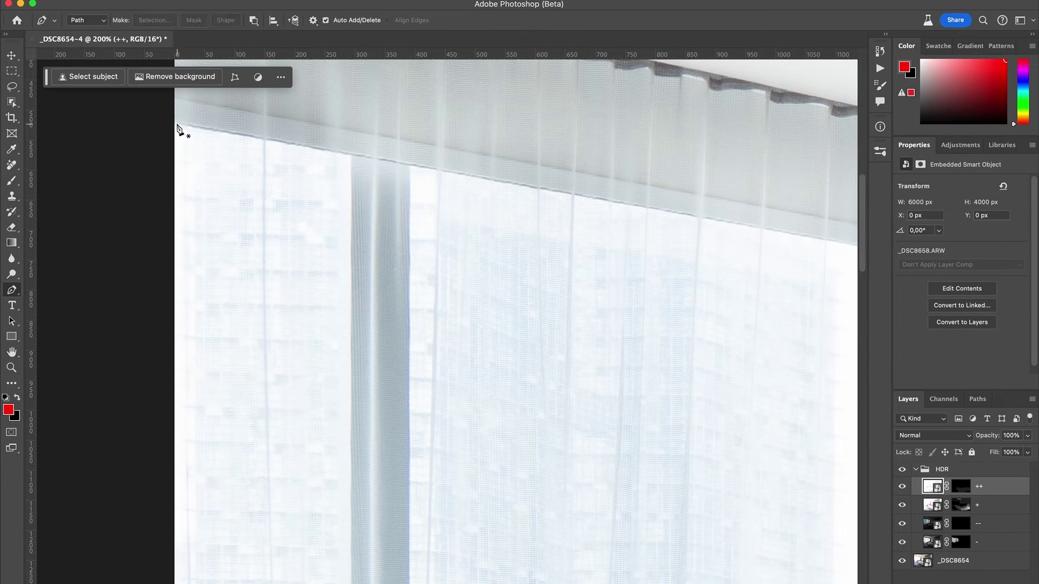
{"action": "left_click", "coordinate": [174, 124]}
{"action": "left_click_drag", "start_coordinate": [683, 273], "coordinate": [397, 289]}
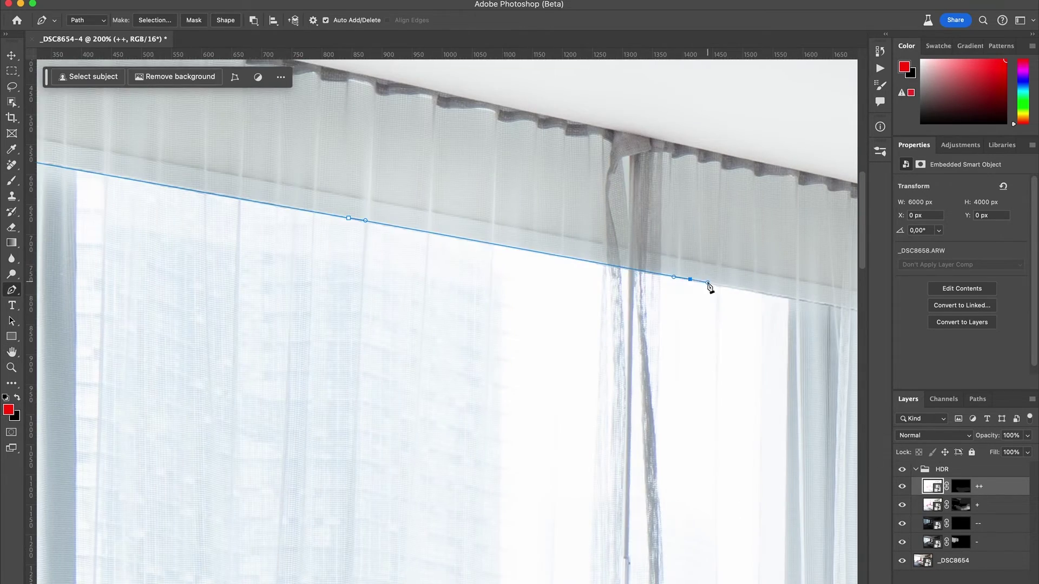
{"action": "scroll", "coordinate": [707, 285], "scroll_direction": "right", "scroll_amount": 5}
{"action": "left_click", "coordinate": [761, 285]}
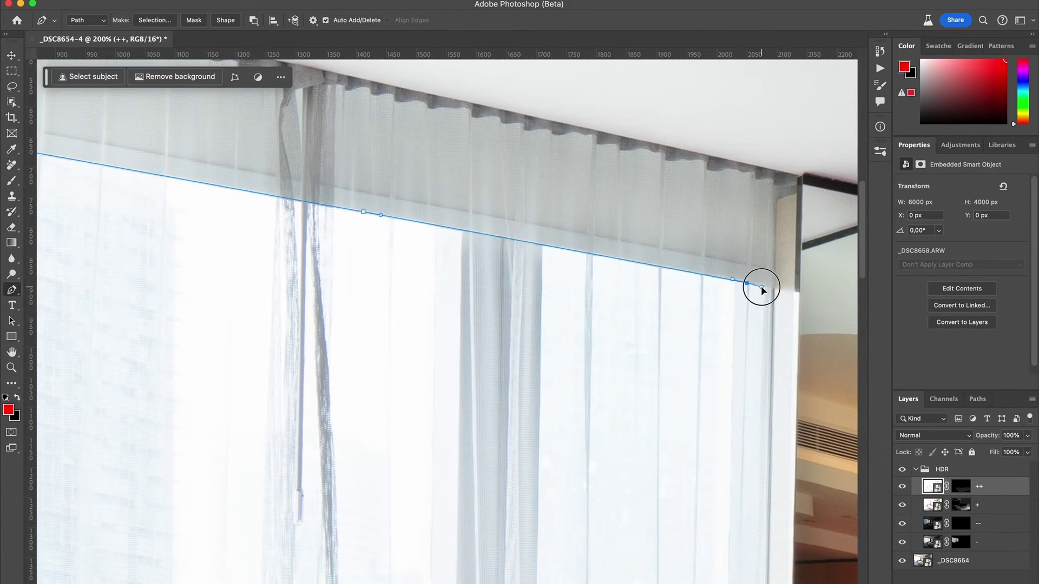
Continue the path down the window's edge beside the mirror to the sofa back, undoing the stray anchor.
{"action": "key", "text": "super+minus"}
{"action": "key", "text": "super+plus"}
{"action": "key", "text": "super+plus"}
{"action": "left_click_drag", "start_coordinate": [649, 568], "coordinate": [547, 494]}
{"action": "key", "text": "v"}
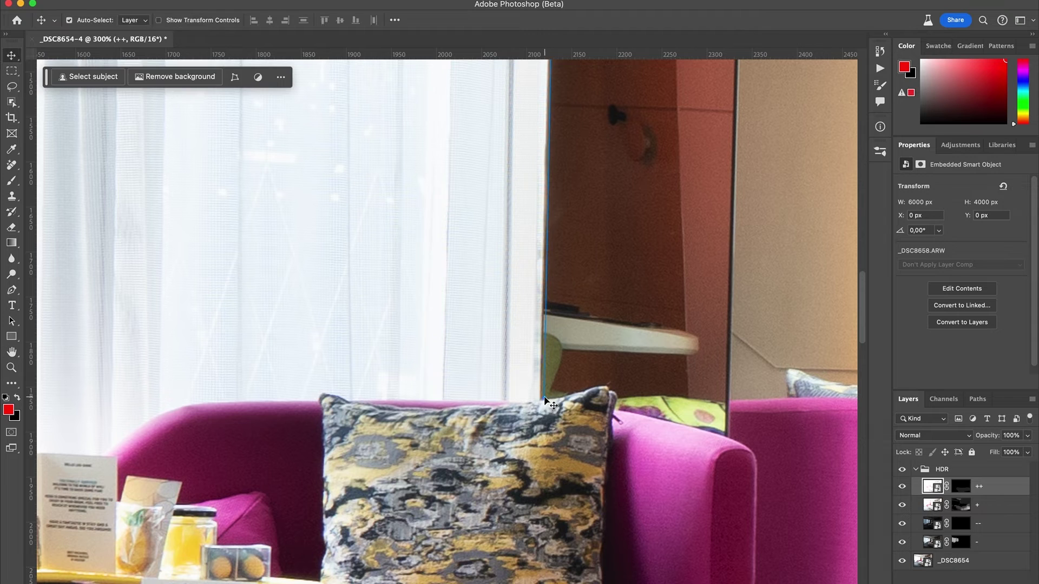
{"action": "left_click", "coordinate": [540, 397]}
{"action": "key", "text": "p"}
{"action": "left_click_drag", "start_coordinate": [437, 398], "coordinate": [468, 397]}
{"action": "key", "text": "super+z"}
Trace the path along the sofa back and the top edge of the patterned cushion.
{"action": "left_click", "coordinate": [541, 399]}
{"action": "left_click", "coordinate": [508, 399]}
{"action": "left_click", "coordinate": [434, 401]}
{"action": "left_click", "coordinate": [385, 400]}
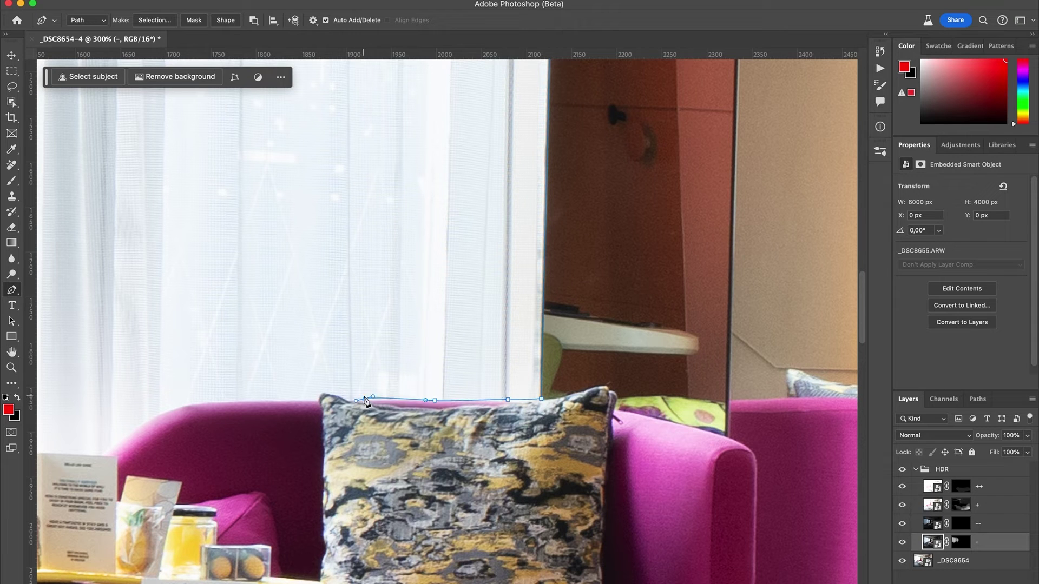
{"action": "left_click", "coordinate": [351, 401]}
{"action": "left_click", "coordinate": [325, 394]}
{"action": "left_click_drag", "start_coordinate": [319, 400], "coordinate": [313, 401]}
{"action": "left_click", "coordinate": [204, 403]}
Trace the path down the curved sofa back and around the top of the HELLO! card.
{"action": "left_click_drag", "start_coordinate": [220, 355], "coordinate": [527, 299]}
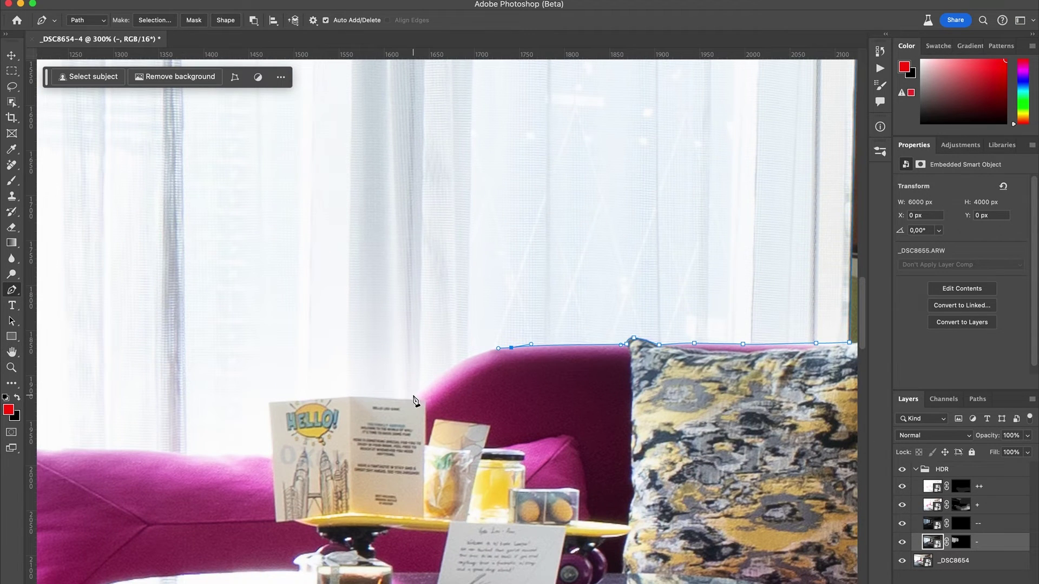
{"action": "left_click", "coordinate": [415, 394]}
{"action": "left_click", "coordinate": [408, 399]}
{"action": "left_click", "coordinate": [350, 397]}
{"action": "left_click", "coordinate": [269, 402]}
{"action": "left_click", "coordinate": [272, 457]}
Trace the path over the purple cushion, around the low backrest and along the rounded end of the chaise.
{"action": "left_click_drag", "start_coordinate": [284, 448], "coordinate": [592, 378]}
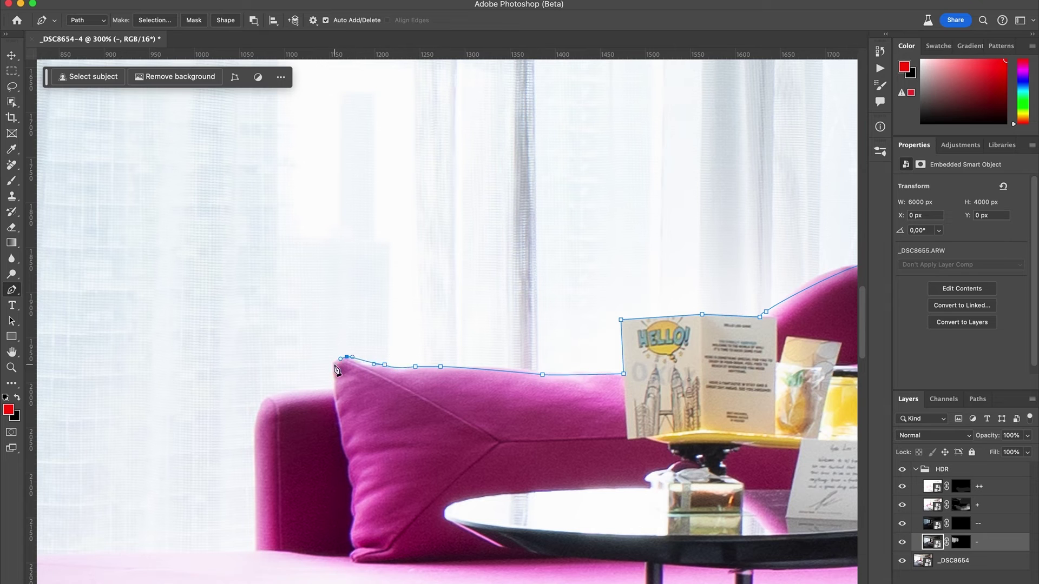
{"action": "left_click_drag", "start_coordinate": [260, 557], "coordinate": [597, 380]}
{"action": "left_click_drag", "start_coordinate": [417, 444], "coordinate": [395, 445]}
{"action": "left_click_drag", "start_coordinate": [297, 463], "coordinate": [271, 510]}
{"action": "left_click", "coordinate": [287, 527]}
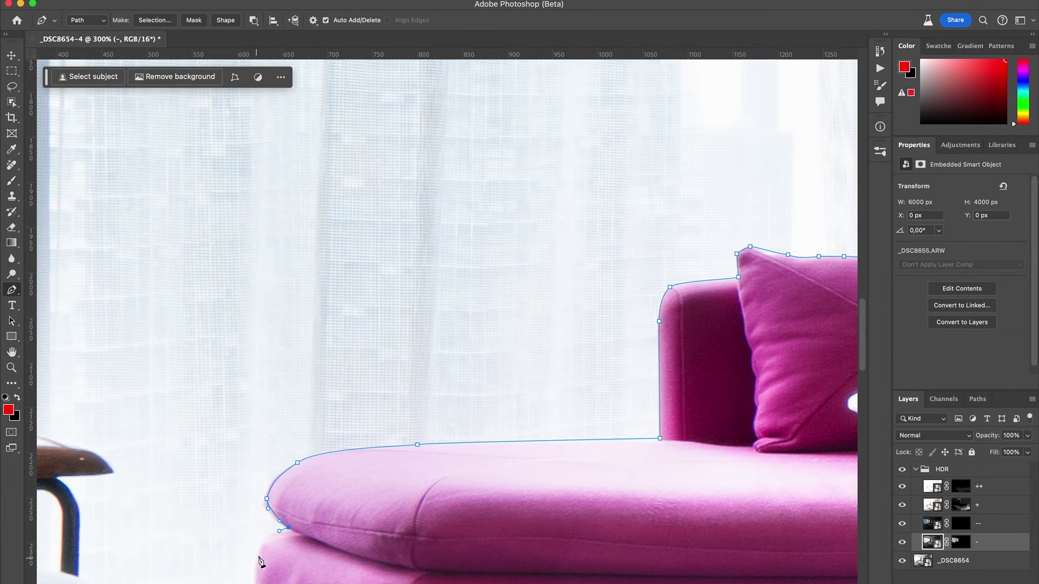
{"action": "left_click_drag", "start_coordinate": [259, 555], "coordinate": [255, 573]}
{"action": "left_click_drag", "start_coordinate": [255, 573], "coordinate": [298, 343]}
{"action": "left_click_drag", "start_coordinate": [305, 380], "coordinate": [316, 390]}
Close the path along the curtain hem and the image's left edge, turn it into a selection and fit the image in view.
{"action": "scroll", "coordinate": [376, 418], "scroll_direction": "down", "scroll_amount": 3}
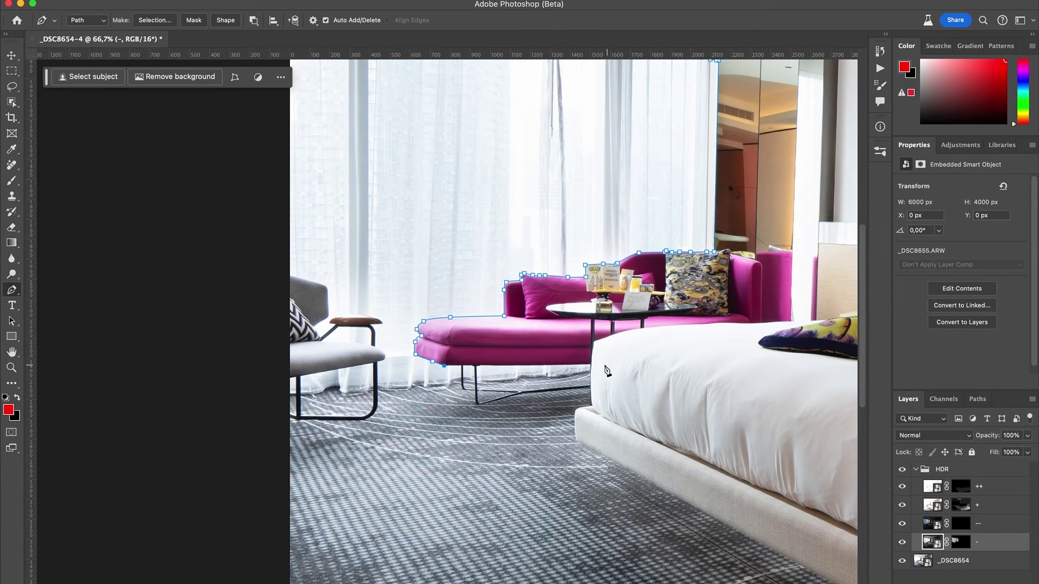
{"action": "left_click", "coordinate": [591, 365]}
{"action": "left_click", "coordinate": [265, 402]}
{"action": "scroll", "coordinate": [292, 324], "scroll_direction": "up", "scroll_amount": 5}
{"action": "left_click", "coordinate": [289, 254]}
{"action": "left_click", "coordinate": [328, 197]}
{"action": "left_click", "coordinate": [154, 20]}
{"action": "key", "text": "Return"}
{"action": "key", "text": "super+0"}
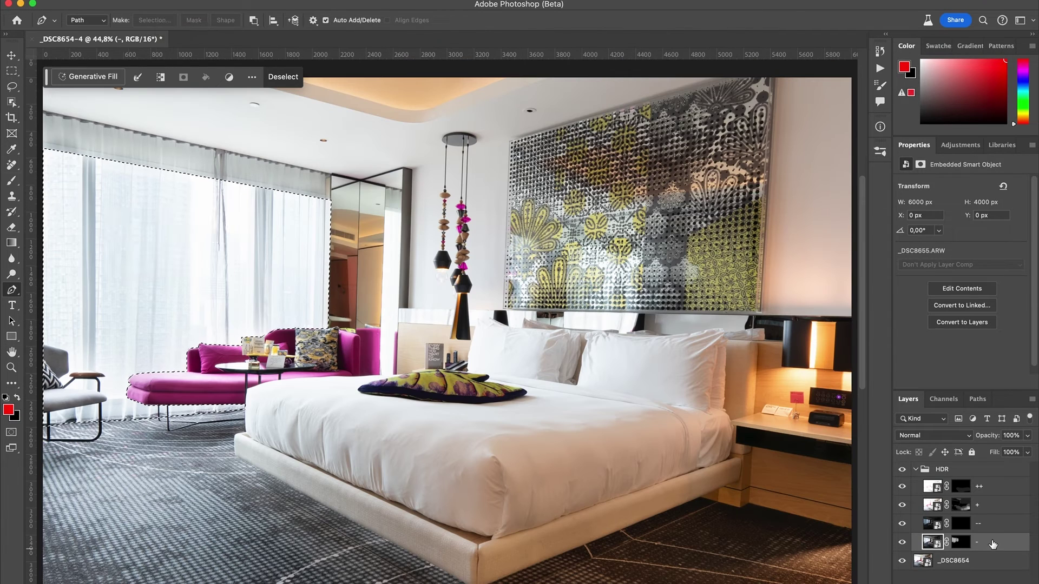
Paint the selected window on the - layer's mask with a soft white brush of about 625 px at 10% opacity.
{"action": "left_click", "coordinate": [961, 541]}
{"action": "key", "text": "b"}
{"action": "key", "text": "d"}
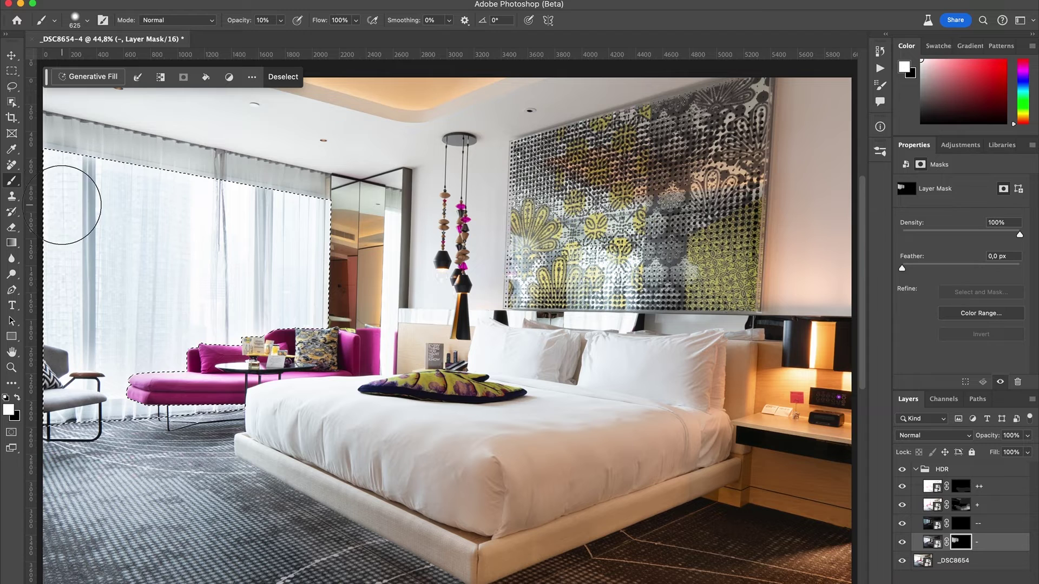
{"action": "mouse_move", "coordinate": [62, 205]}
{"action": "left_mouse_down"}
{"action": "mouse_move", "coordinate": [58, 172]}
{"action": "mouse_move", "coordinate": [169, 181]}
{"action": "mouse_move", "coordinate": [207, 241]}
{"action": "mouse_move", "coordinate": [204, 225]}
{"action": "left_mouse_up"}
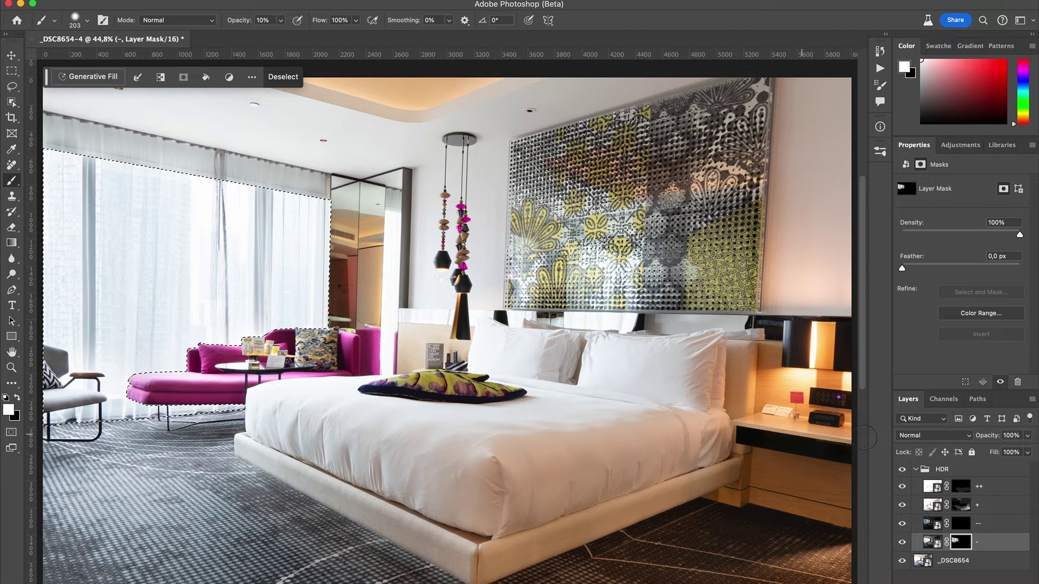
Paint white inside the window selection on the -- layer's mask, starting with a brush of about 203 px.
{"action": "left_click", "coordinate": [961, 523]}
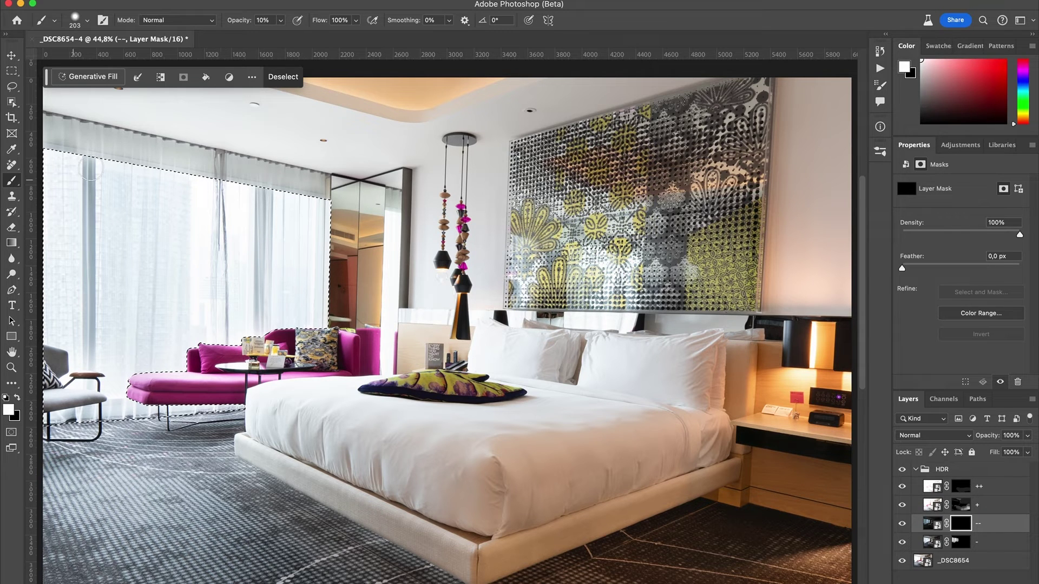
{"action": "left_click_drag", "start_coordinate": [172, 242], "coordinate": [227, 242]}
{"action": "mouse_move", "coordinate": [192, 287]}
{"action": "left_mouse_down"}
{"action": "mouse_move", "coordinate": [190, 228]}
{"action": "mouse_move", "coordinate": [64, 183]}
{"action": "mouse_move", "coordinate": [270, 312]}
{"action": "mouse_move", "coordinate": [290, 287]}
{"action": "mouse_move", "coordinate": [292, 310]}
{"action": "left_mouse_up"}
{"action": "mouse_move", "coordinate": [232, 218]}
{"action": "left_mouse_down"}
{"action": "mouse_move", "coordinate": [172, 218]}
{"action": "mouse_move", "coordinate": [203, 321]}
{"action": "left_mouse_up"}
{"action": "key", "text": "["}
{"action": "key", "text": "["}
{"action": "key", "text": "["}
{"action": "left_click_drag", "start_coordinate": [242, 197], "coordinate": [243, 324]}
Return to the - layer's mask and paint the remaining bright window areas white with a brush of about 101 px.
{"action": "key", "text": "["}
{"action": "key", "text": "["}
{"action": "key", "text": "alt+["}
{"action": "left_click_drag", "start_coordinate": [192, 373], "coordinate": [256, 373]}
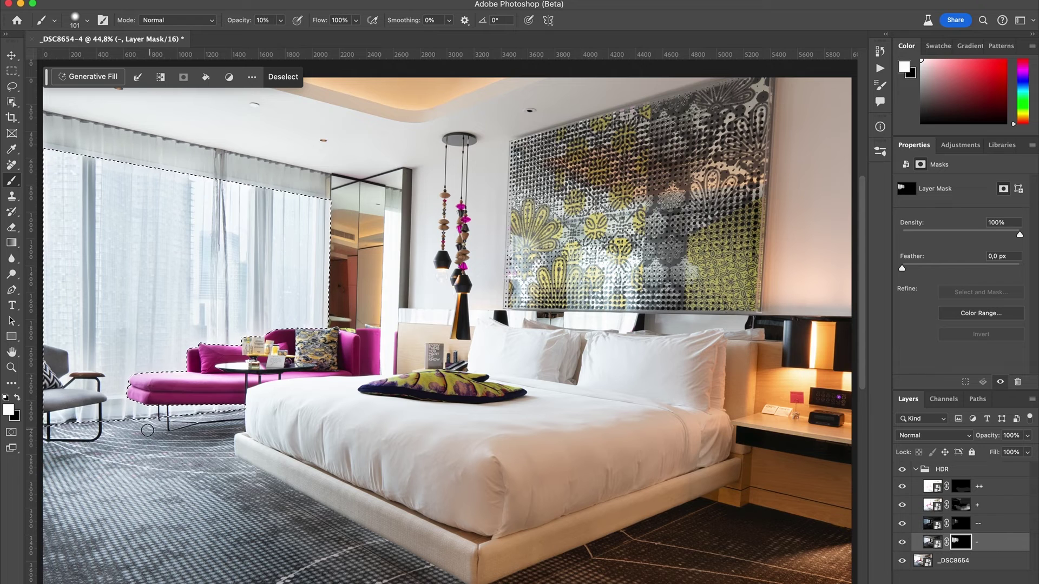
{"action": "left_click_drag", "start_coordinate": [142, 240], "coordinate": [77, 240]}
Switch to black at 20% opacity and paint down the dark vertical curtain strip on the - layer's mask, using a 63 px brush.
{"action": "key", "text": "x"}
{"action": "key", "text": "2"}
{"action": "left_click_drag", "start_coordinate": [92, 175], "coordinate": [89, 176]}
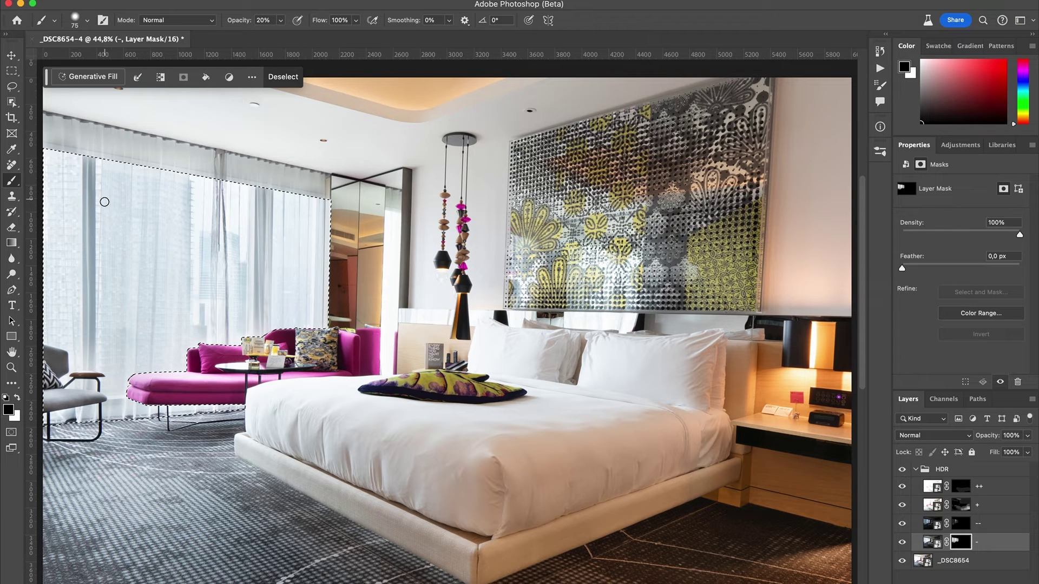
{"action": "left_click_drag", "start_coordinate": [94, 174], "coordinate": [88, 174]}
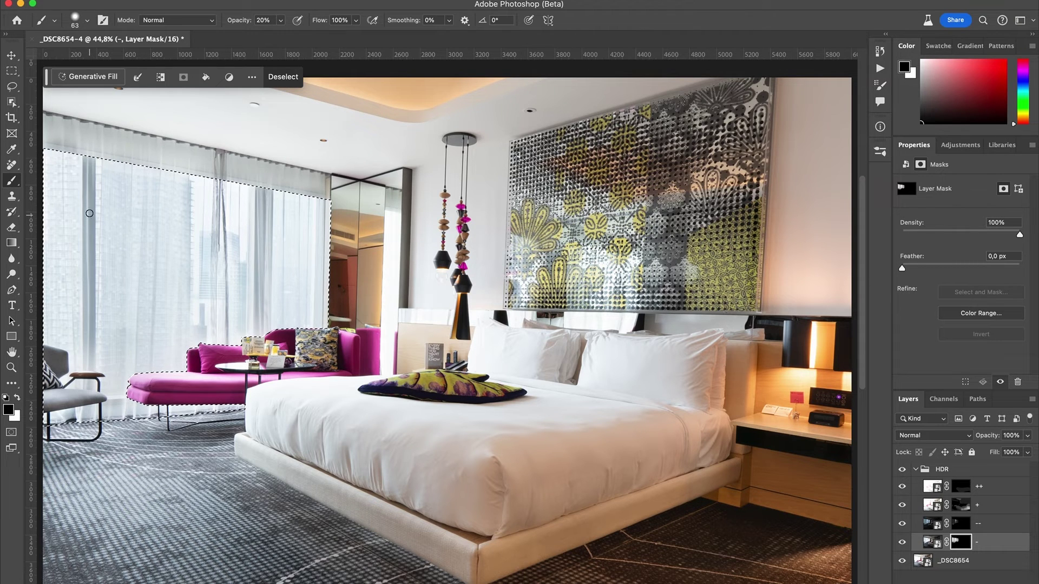
{"action": "left_click_drag", "start_coordinate": [88, 235], "coordinate": [91, 342]}
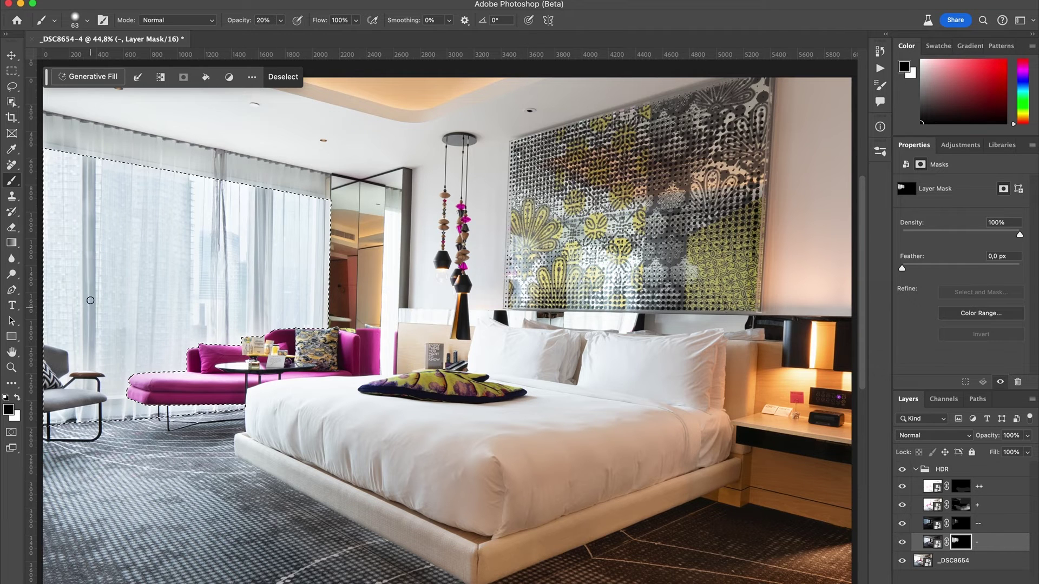
Reduce the brush to about 21 px and paint black along the narrow curtain folds in the middle of the window.
{"action": "key", "text": "bracketright"}
{"action": "key", "text": "bracketright"}
{"action": "key", "text": "bracketright"}
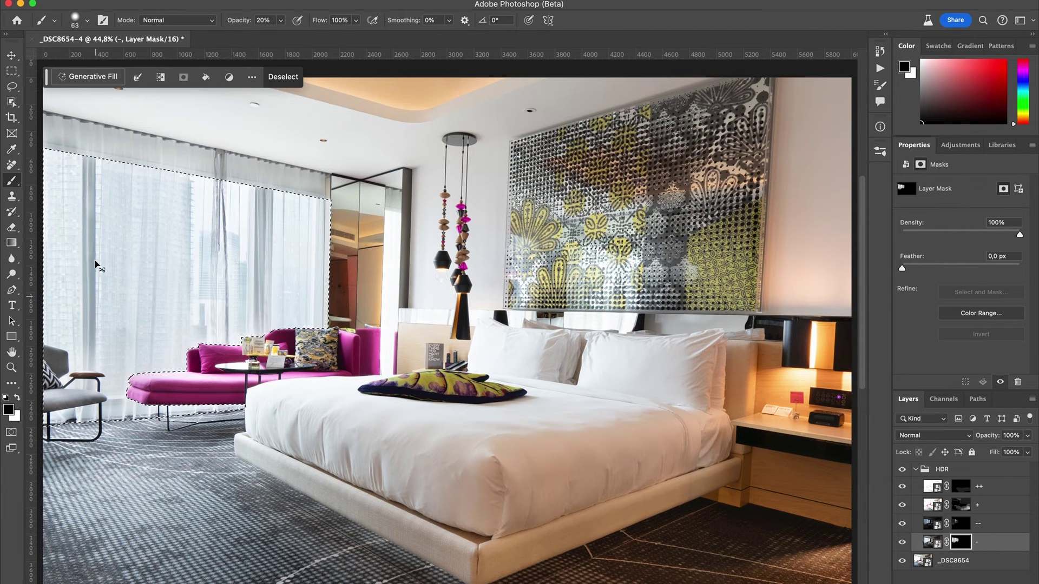
{"action": "key", "text": "bracketleft"}
{"action": "key", "text": "bracketleft"}
{"action": "key", "text": "bracketleft"}
{"action": "key", "text": "bracketleft"}
{"action": "key", "text": "bracketleft"}
{"action": "key", "text": "bracketleft"}
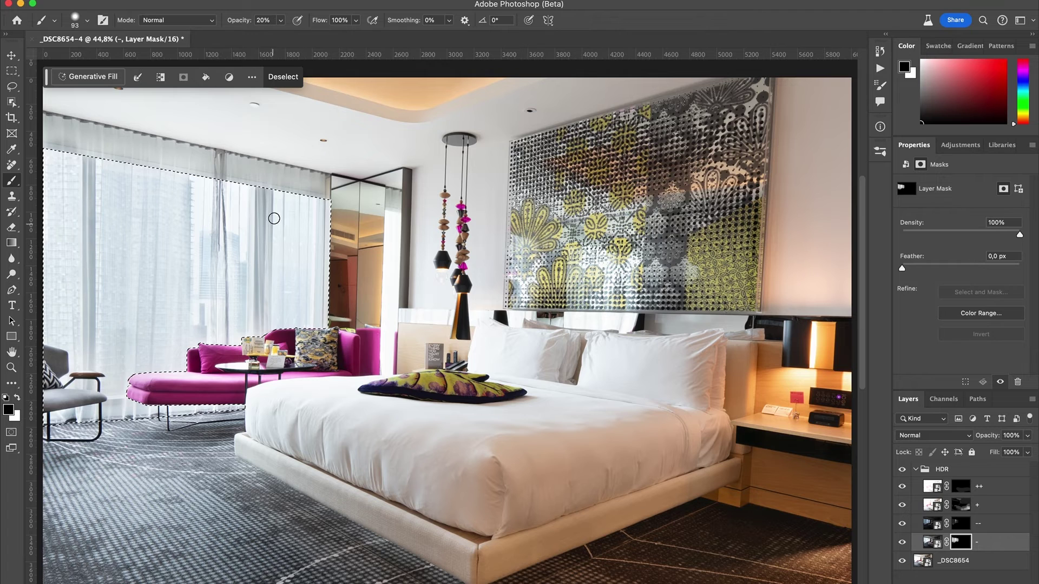
{"action": "key", "text": "bracketleft"}
{"action": "key", "text": "bracketleft"}
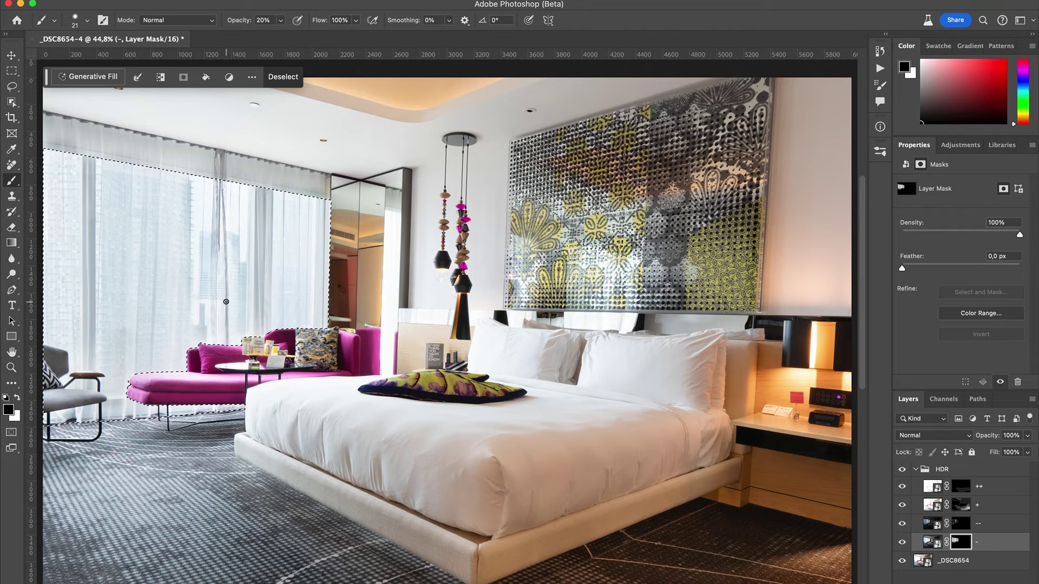
Invert the selection, inspect the - layer's mask and paint away the spill around the window with a 90% black brush of about 602 px.
{"action": "key", "text": "super+shift+i"}
{"action": "left_click", "coordinate": [960, 544], "text": "alt"}
{"action": "left_click", "coordinate": [960, 544], "text": "alt"}
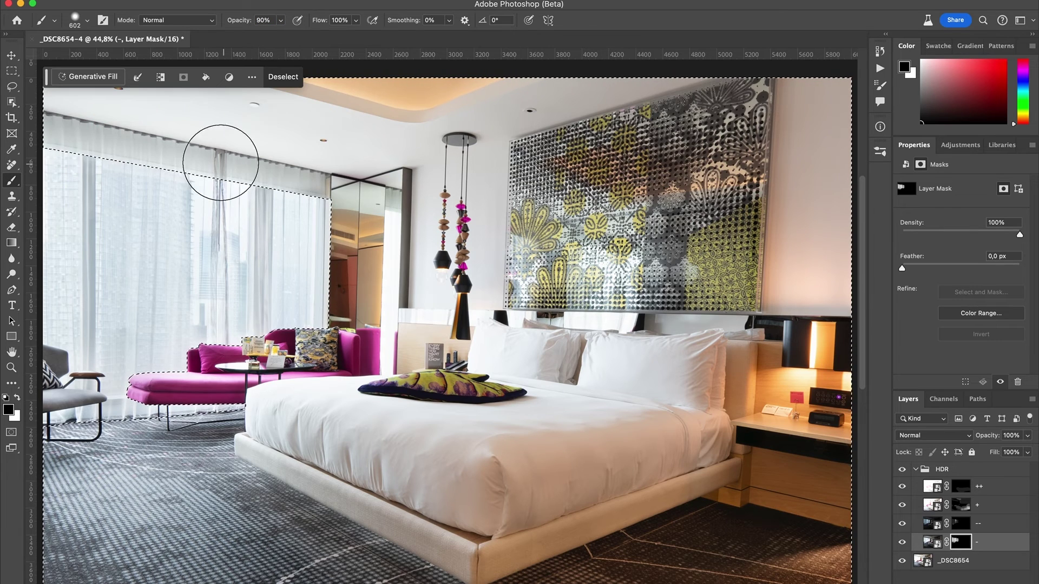
{"action": "mouse_move", "coordinate": [221, 163]}
{"action": "left_mouse_down"}
{"action": "mouse_move", "coordinate": [283, 353]}
{"action": "mouse_move", "coordinate": [194, 378]}
{"action": "mouse_move", "coordinate": [200, 386]}
{"action": "left_mouse_up"}
Switch to white at 10% and paint the mirror's bright reflection on the - layer's mask with a 115 px brush, and select the + layer's mask.
{"action": "key", "text": "x"}
{"action": "left_click_drag", "start_coordinate": [249, 332], "coordinate": [222, 332]}
{"action": "key", "text": "1"}
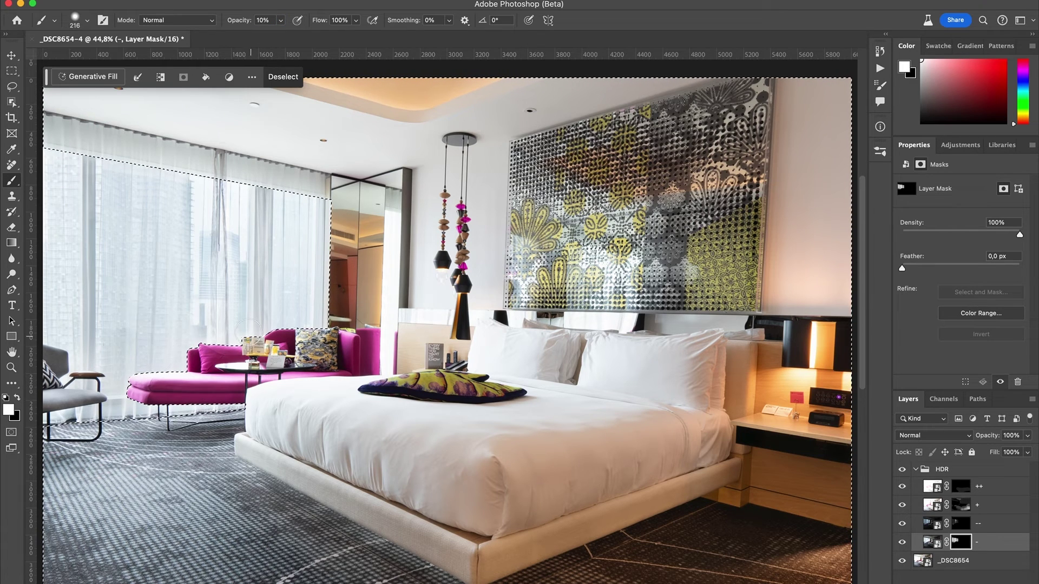
{"action": "key", "text": "bracketleft"}
{"action": "key", "text": "bracketleft"}
{"action": "key", "text": "bracketleft"}
{"action": "key", "text": "bracketleft"}
{"action": "key", "text": "bracketleft"}
{"action": "key", "text": "bracketleft"}
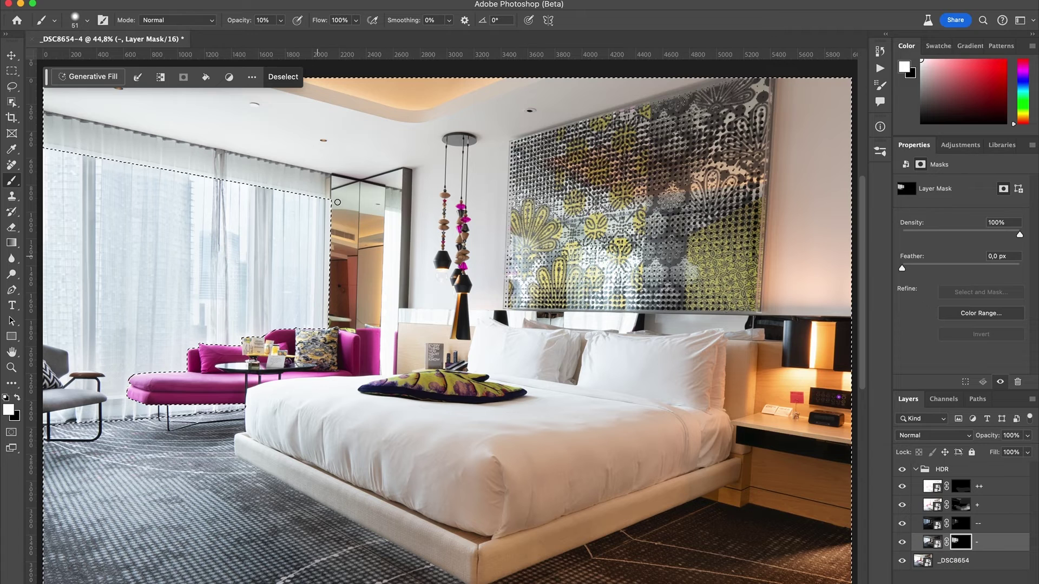
{"action": "mouse_move", "coordinate": [399, 232]}
{"action": "left_mouse_down"}
{"action": "mouse_move", "coordinate": [408, 232]}
{"action": "mouse_move", "coordinate": [393, 220]}
{"action": "mouse_move", "coordinate": [394, 290]}
{"action": "left_mouse_up"}
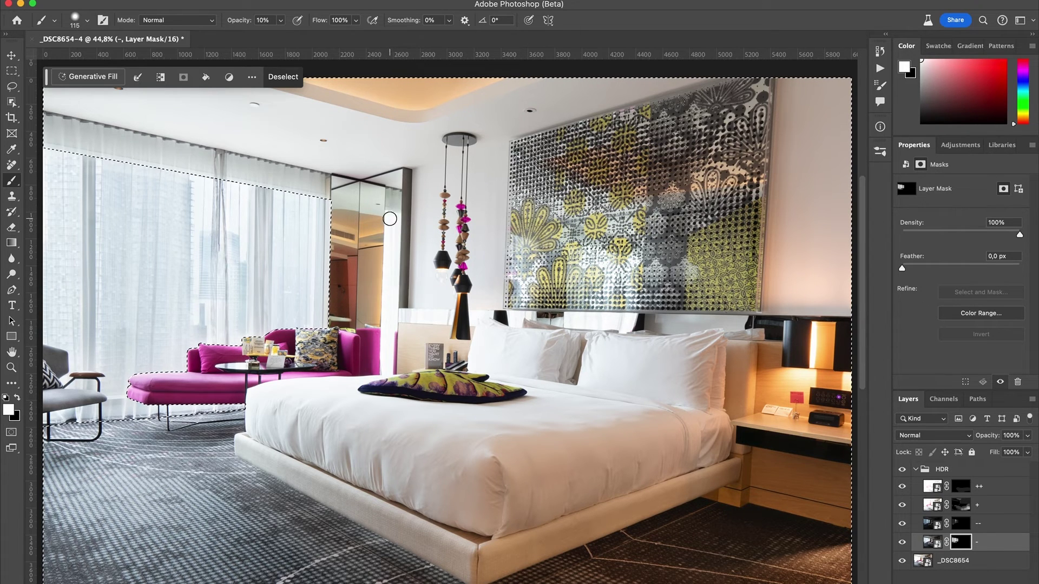
{"action": "left_click_drag", "start_coordinate": [390, 211], "coordinate": [388, 346]}
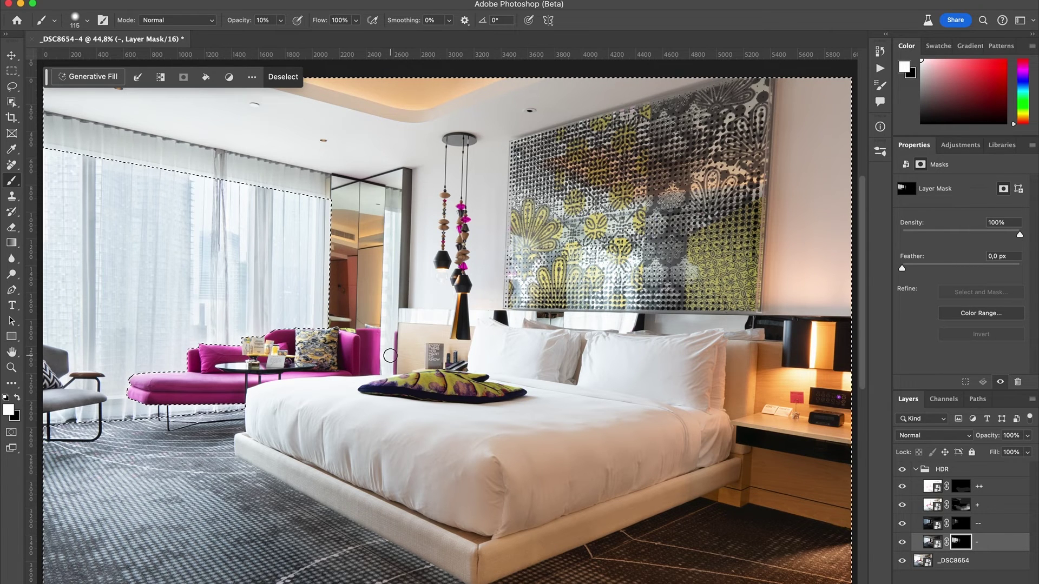
{"action": "key", "text": "alt+]"}
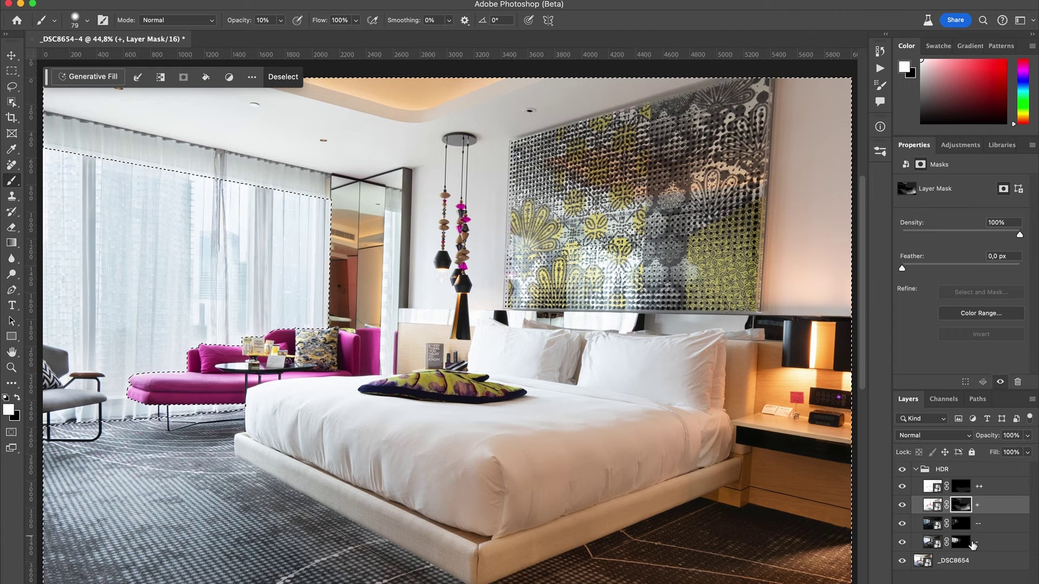
Paint white at 10% opacity on the - layer's mask over the bright strip above the headboard's far end, using a brush of about 61 px.
{"action": "left_click", "coordinate": [962, 543]}
{"action": "left_click_drag", "start_coordinate": [437, 317], "coordinate": [433, 317]}
{"action": "key", "text": "bracketleft"}
{"action": "key", "text": "bracketleft"}
{"action": "key", "text": "bracketleft"}
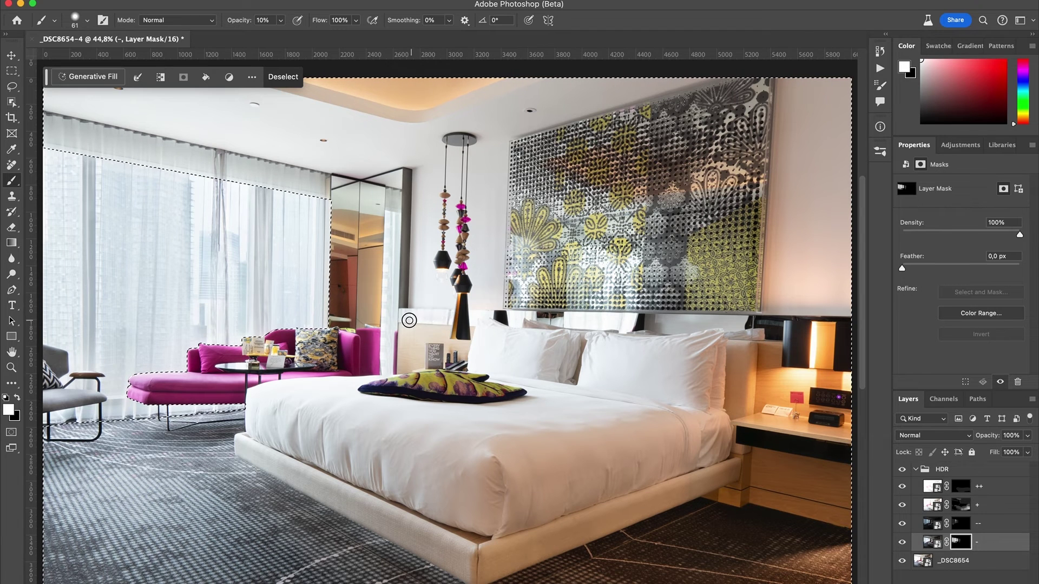
Enlarge the brush to about 126 px for the bright strip behind the pillows and 346 px for the pillows and bed, painting the - layer's mask.
{"action": "key", "text": "bracketright"}
{"action": "key", "text": "bracketright"}
{"action": "key", "text": "bracketright"}
{"action": "key", "text": "bracketright"}
{"action": "key", "text": "bracketright"}
{"action": "key", "text": "bracketright"}
{"action": "key", "text": "bracketright"}
{"action": "key", "text": "bracketright"}
{"action": "key", "text": "bracketright"}
{"action": "key", "text": "bracketright"}
{"action": "key", "text": "bracketright"}
{"action": "key", "text": "bracketright"}
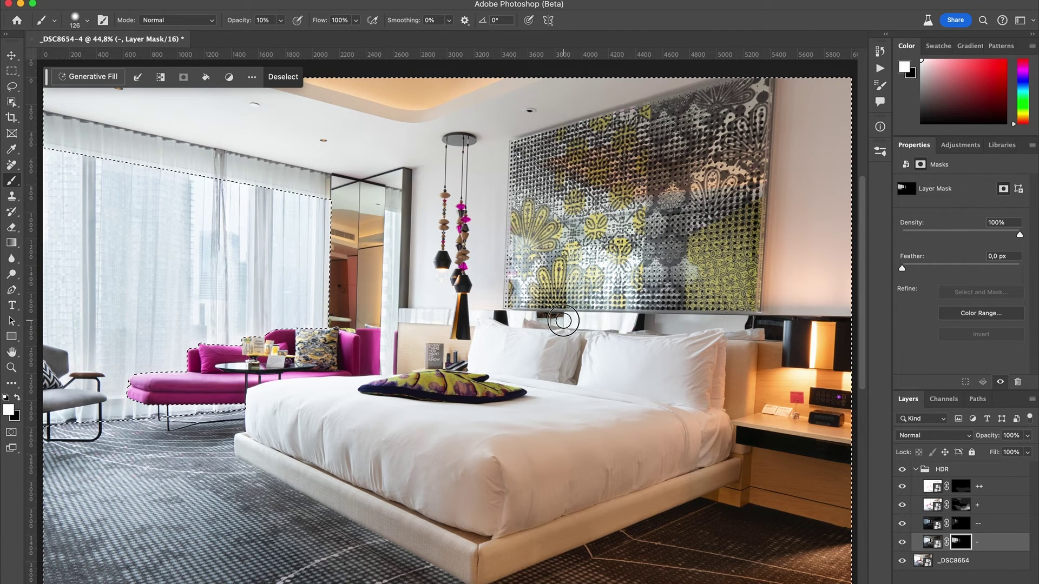
{"action": "left_click_drag", "start_coordinate": [494, 346], "coordinate": [606, 334]}
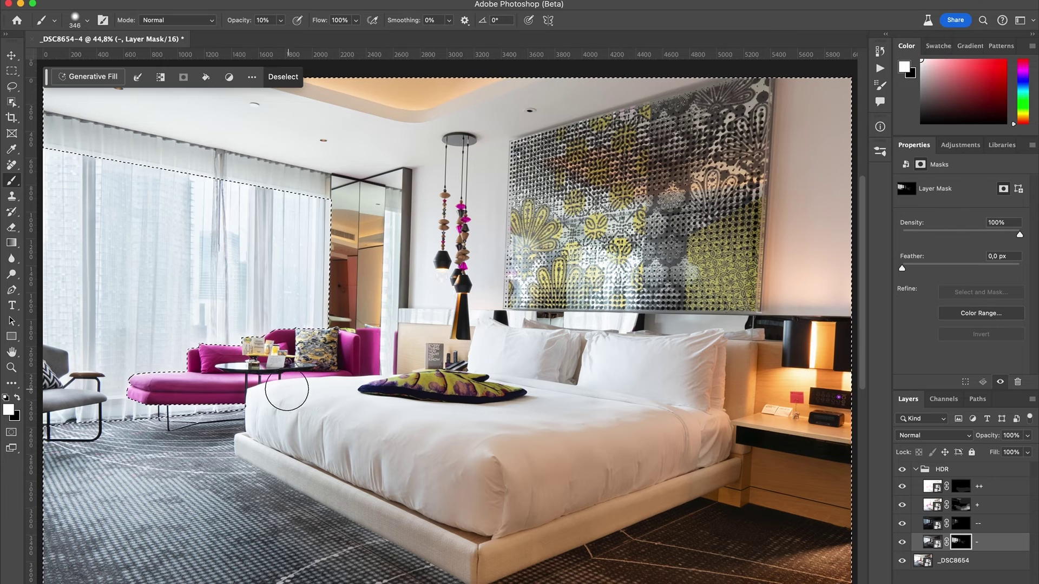
Toggle the HDR group's visibility to compare the blend with the base exposure, and select the + layer's mask.
{"action": "left_click", "coordinate": [902, 469]}
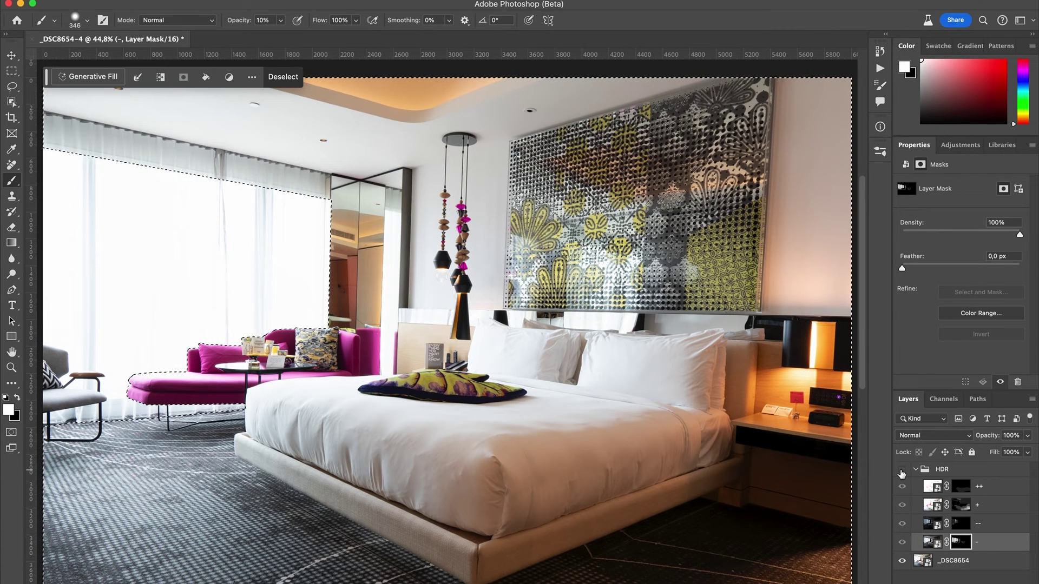
{"action": "left_click", "coordinate": [902, 470]}
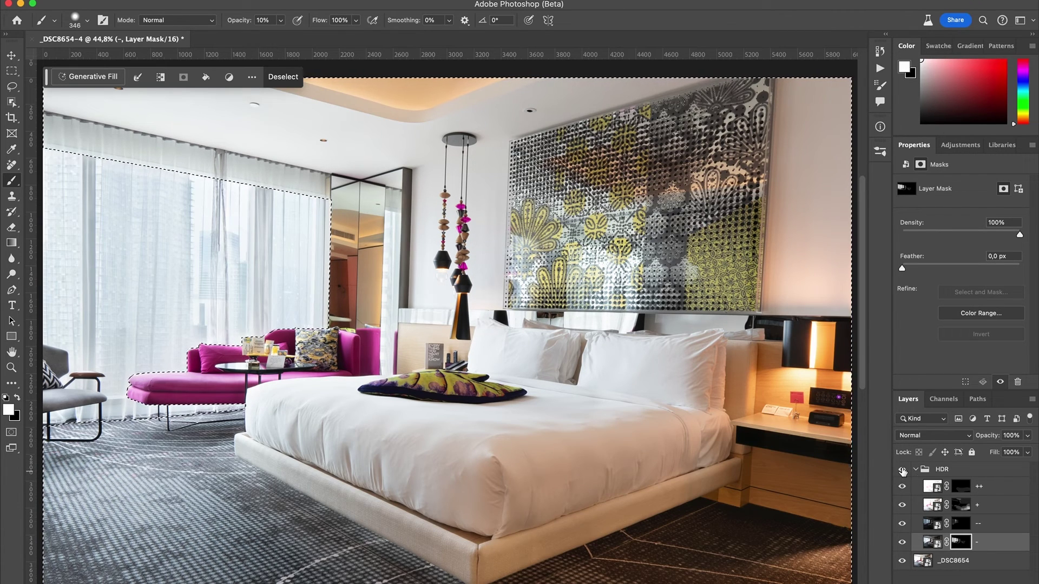
{"action": "left_click", "coordinate": [902, 470]}
{"action": "left_click", "coordinate": [902, 469]}
{"action": "key", "text": "alt+bracketright"}
{"action": "key", "text": "alt+bracketright"}
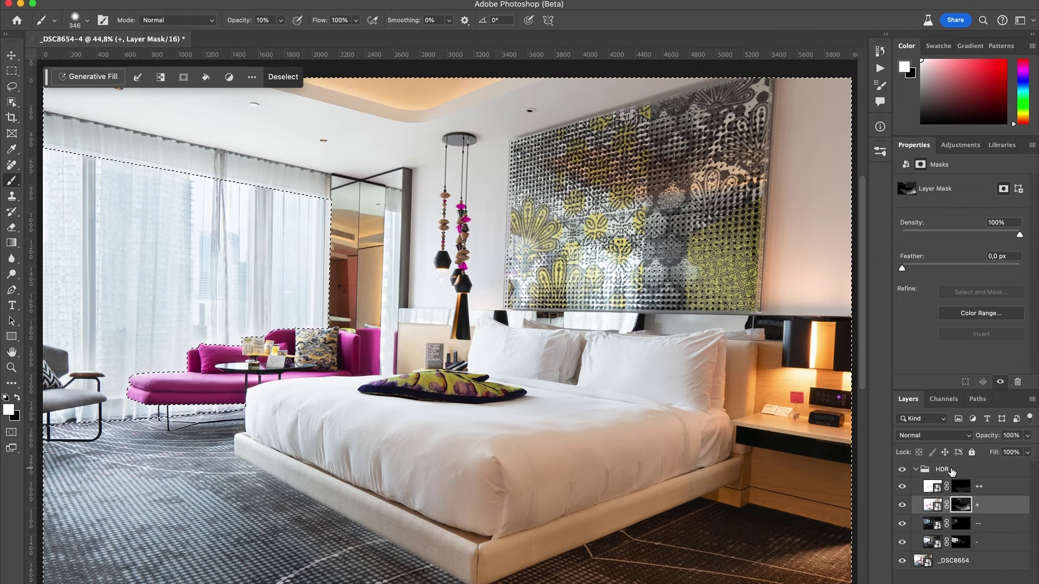
Add a new layer at the top of the HDR group and outline the flat pillow and bed area in red with a 28 px brush.
{"action": "left_click", "coordinate": [952, 472]}
{"action": "key", "text": "super+shift+alt+n"}
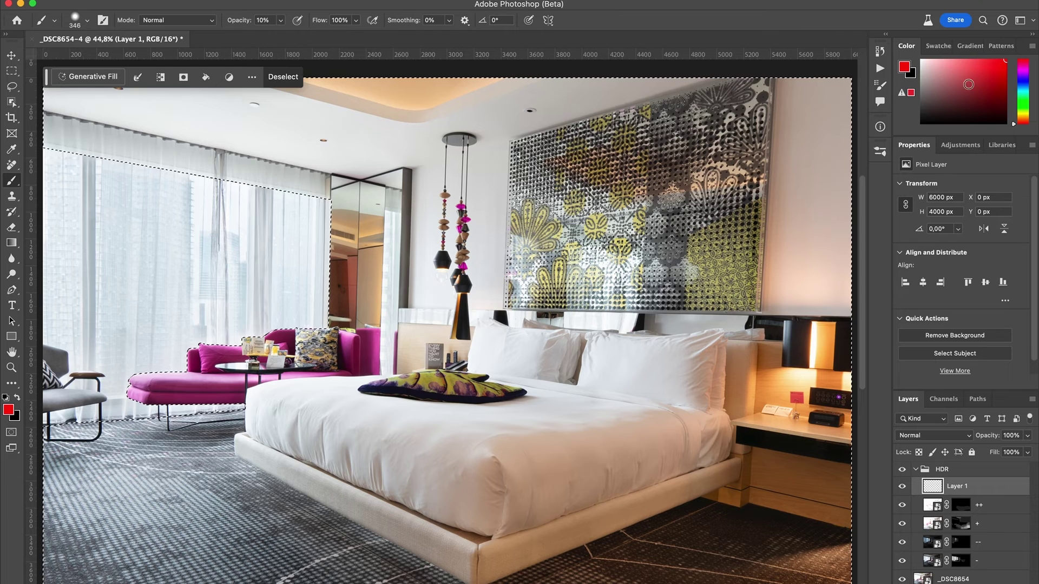
{"action": "left_click_drag", "start_coordinate": [589, 401], "coordinate": [566, 388]}
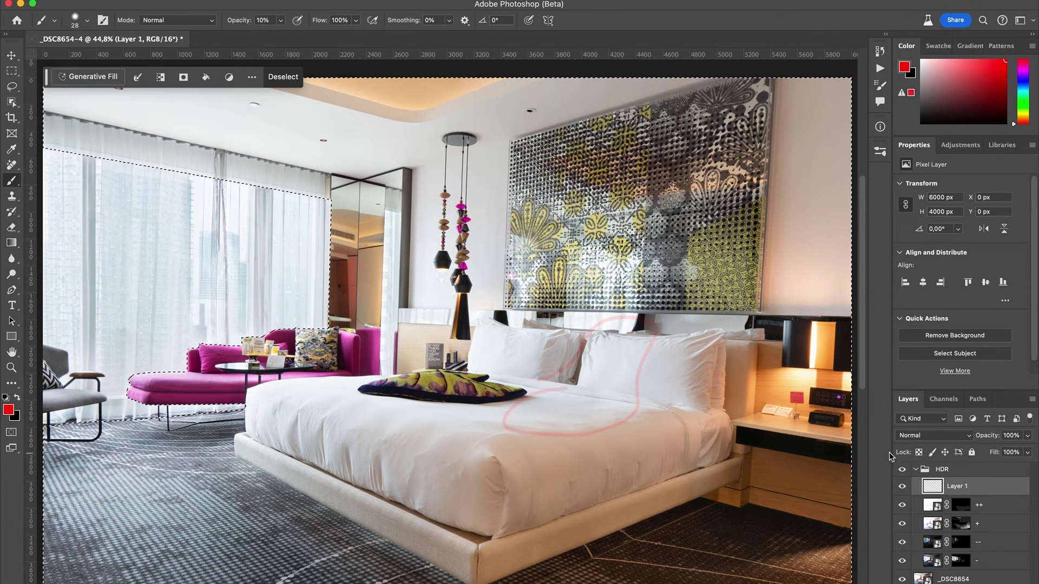
{"action": "left_click", "coordinate": [907, 471]}
{"action": "left_click", "coordinate": [907, 470]}
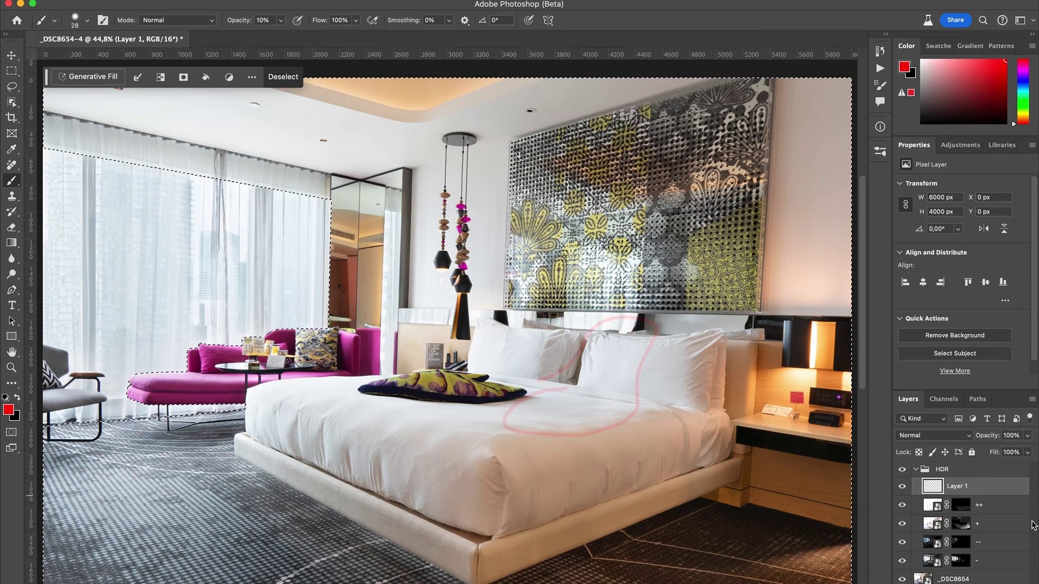
Display the - layer's mask alone and paint out the gray pillow and bed patches with a black 678 px brush at 100% opacity.
{"action": "left_click", "coordinate": [965, 547]}
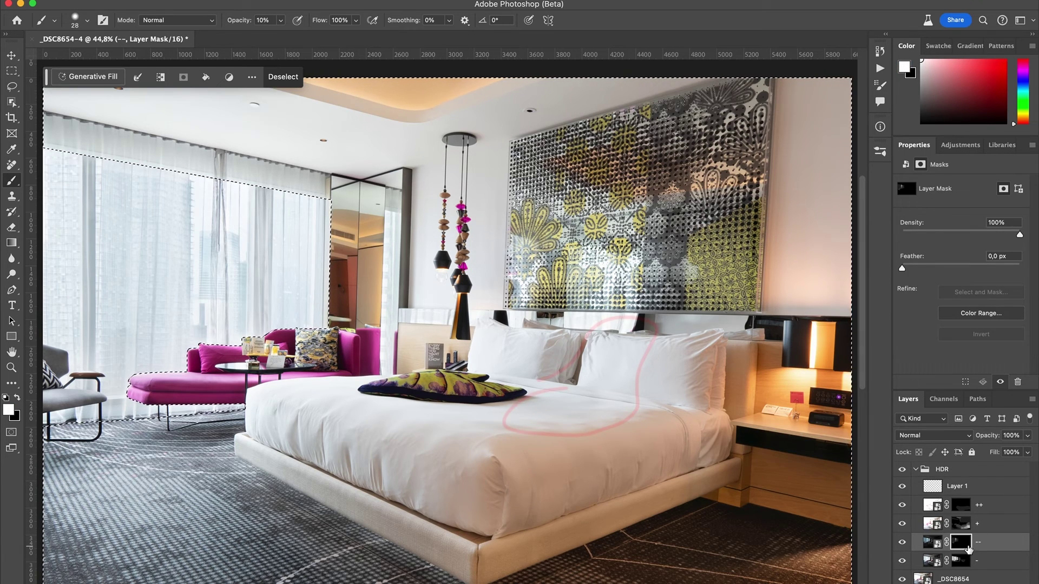
{"action": "left_click", "coordinate": [966, 548], "text": "alt"}
{"action": "left_click", "coordinate": [967, 549], "text": "alt"}
{"action": "left_click", "coordinate": [963, 563], "text": "alt"}
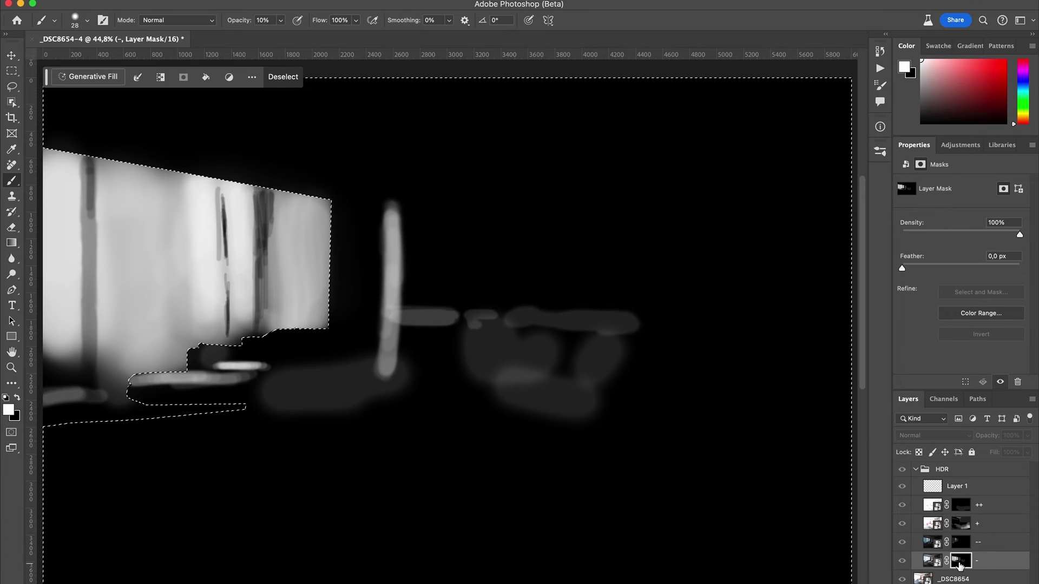
{"action": "left_click", "coordinate": [263, 20]}
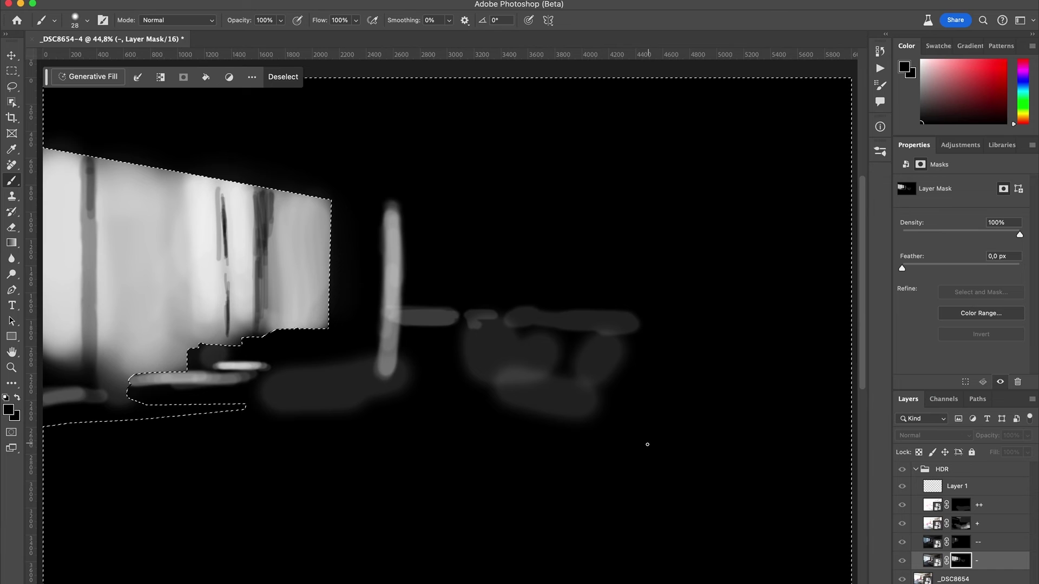
{"action": "left_click_drag", "start_coordinate": [647, 445], "coordinate": [695, 443], "text": "ctrl+alt"}
{"action": "left_click_drag", "start_coordinate": [634, 423], "coordinate": [538, 419]}
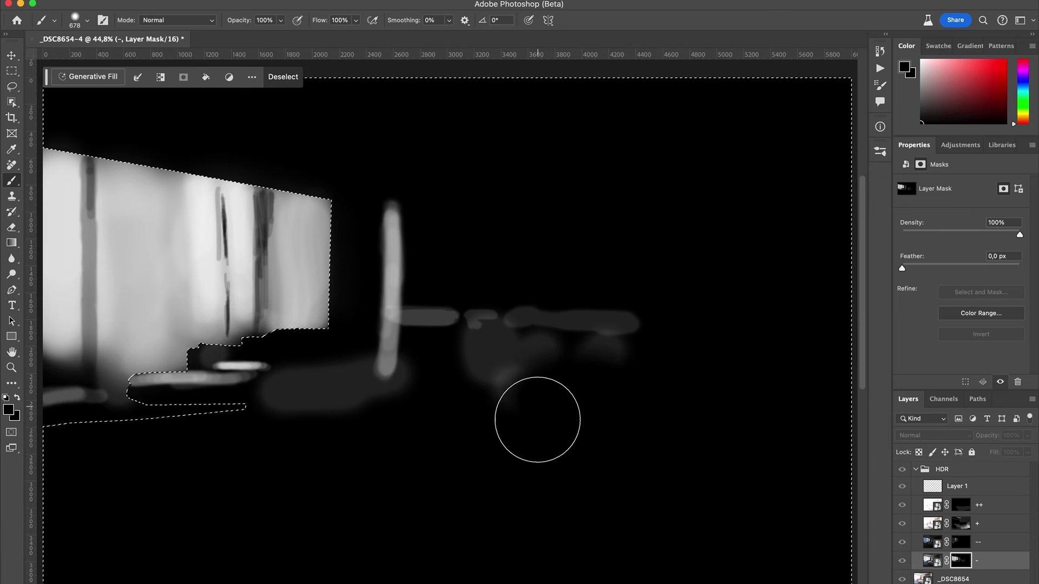
{"action": "left_click", "coordinate": [962, 560], "text": "alt"}
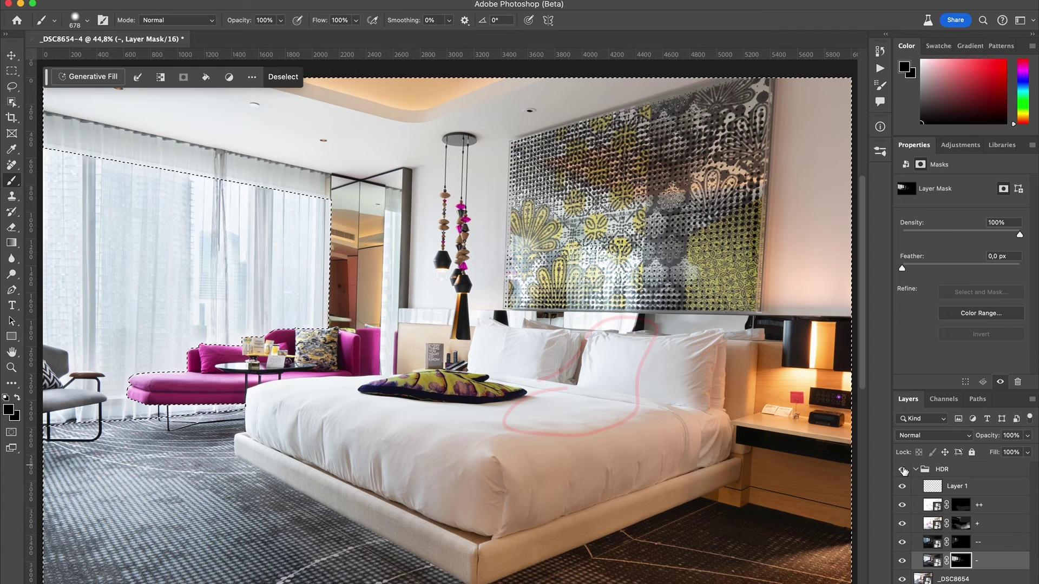
Deselect the window selection, delete the layer with the red outline and collapse the HDR group.
{"action": "left_click", "coordinate": [902, 469]}
{"action": "left_click", "coordinate": [905, 470]}
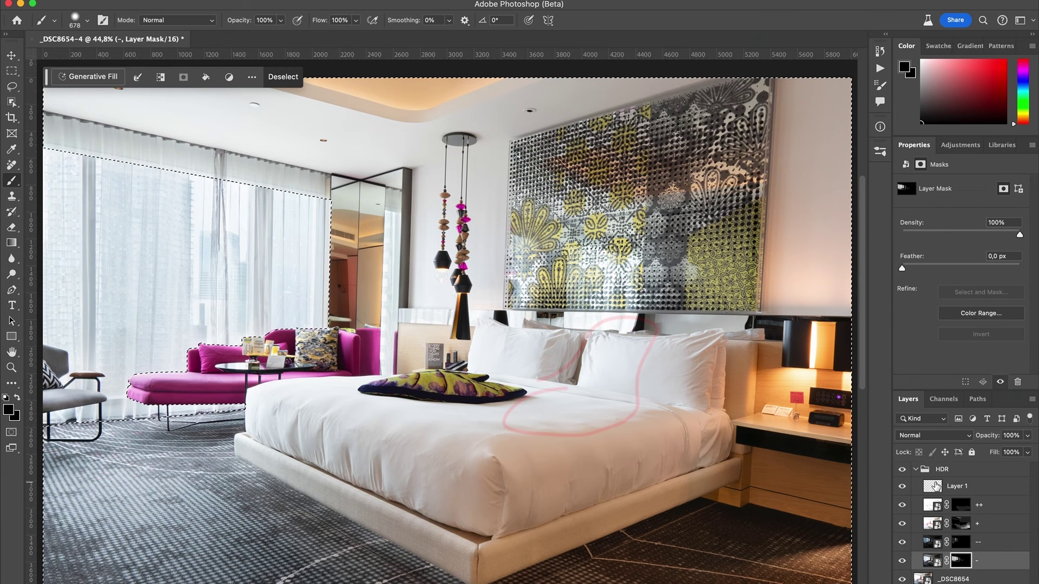
{"action": "left_click", "coordinate": [937, 486]}
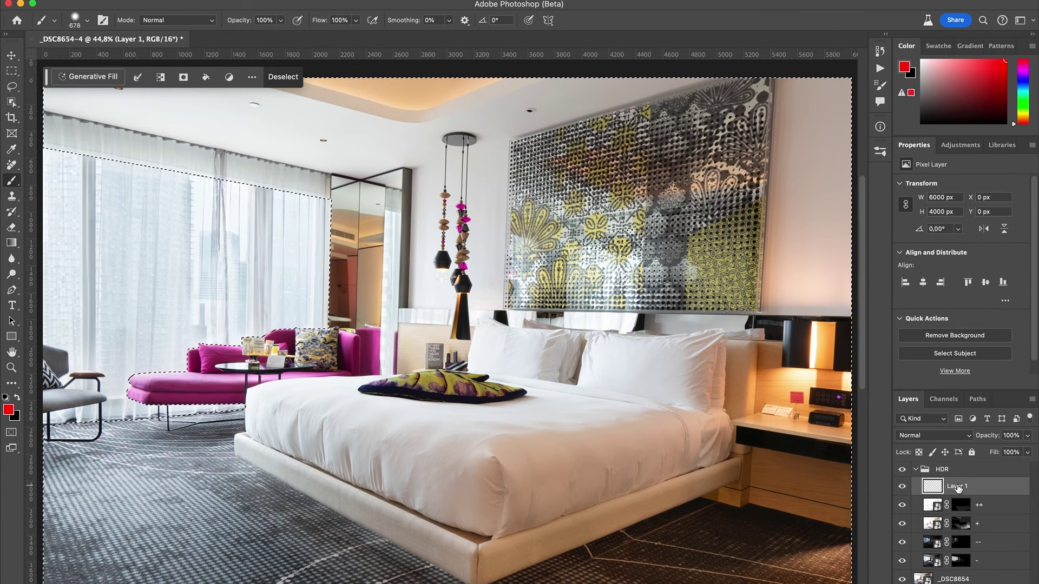
{"action": "key", "text": "super+d"}
{"action": "key", "text": "BackSpace"}
{"action": "left_click", "coordinate": [915, 470]}
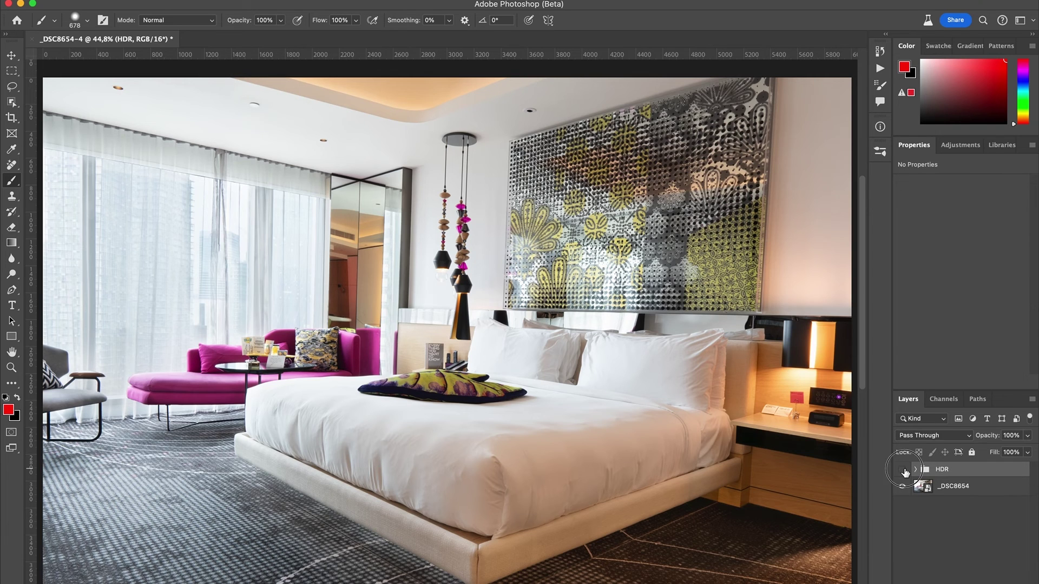
Switch the HDR group off and on repeatedly to compare the window and bed before and after blending.
{"action": "left_click", "coordinate": [904, 470]}
{"action": "left_click", "coordinate": [903, 469]}
{"action": "left_click", "coordinate": [904, 470]}
{"action": "left_click", "coordinate": [907, 470]}
{"action": "left_click", "coordinate": [908, 469]}
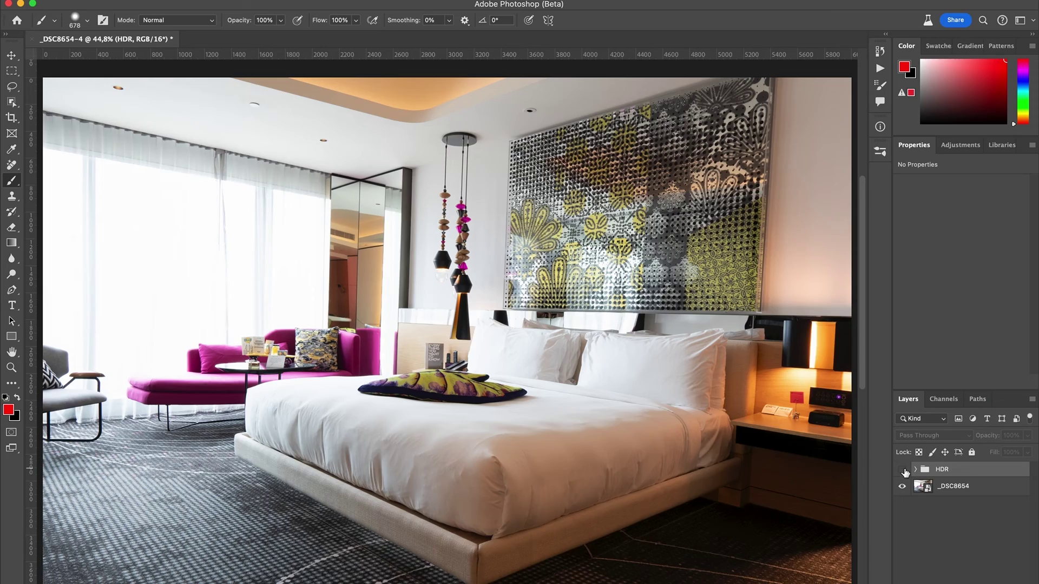
{"action": "left_click", "coordinate": [903, 469]}
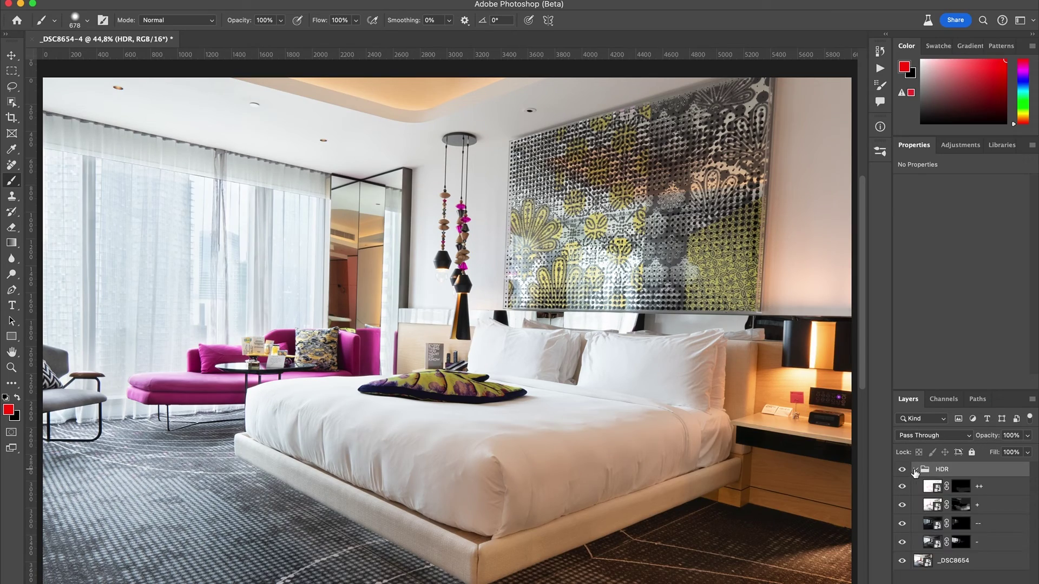
Paint the pendant lamp's bright bulb on the -- layer's mask with a white 77 px brush at 10% opacity.
{"action": "left_click", "coordinate": [961, 541]}
{"action": "key", "text": "1"}
{"action": "left_click", "coordinate": [961, 523]}
{"action": "key", "text": "super+1"}
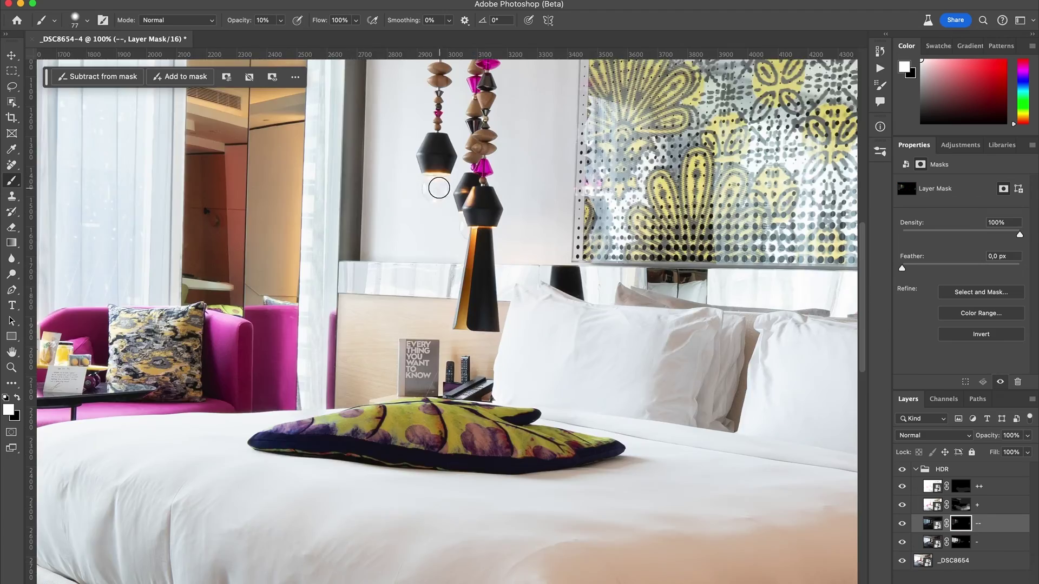
Brighten the bed and pillows by painting white at 10% on the + layer's mask, with large soft brushes between 430 and 1737 px.
{"action": "key", "text": "super+plus"}
{"action": "left_click_drag", "start_coordinate": [649, 367], "coordinate": [434, 487]}
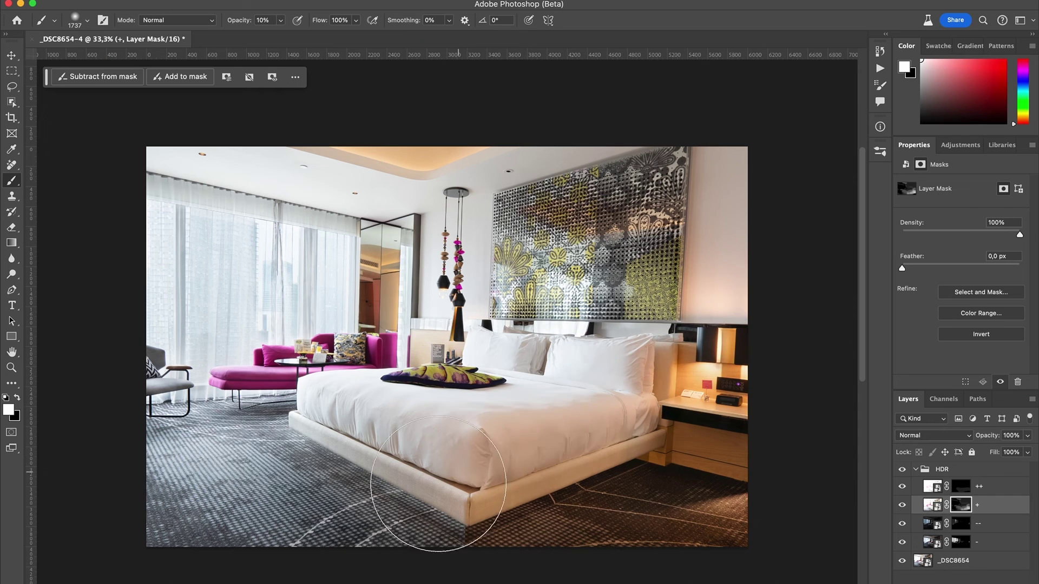
{"action": "key", "text": "bracketleft"}
{"action": "key", "text": "bracketleft"}
{"action": "key", "text": "bracketleft"}
{"action": "left_click_drag", "start_coordinate": [522, 366], "coordinate": [643, 356]}
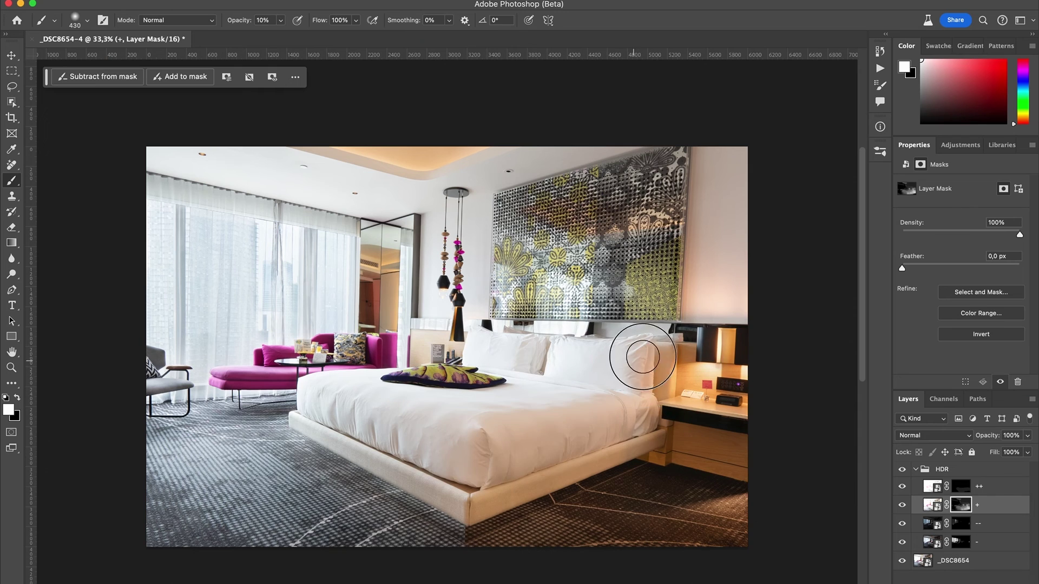
{"action": "key", "text": "bracketright"}
{"action": "key", "text": "bracketright"}
{"action": "key", "text": "bracketright"}
{"action": "key", "text": "bracketright"}
{"action": "key", "text": "bracketright"}
{"action": "key", "text": "bracketright"}
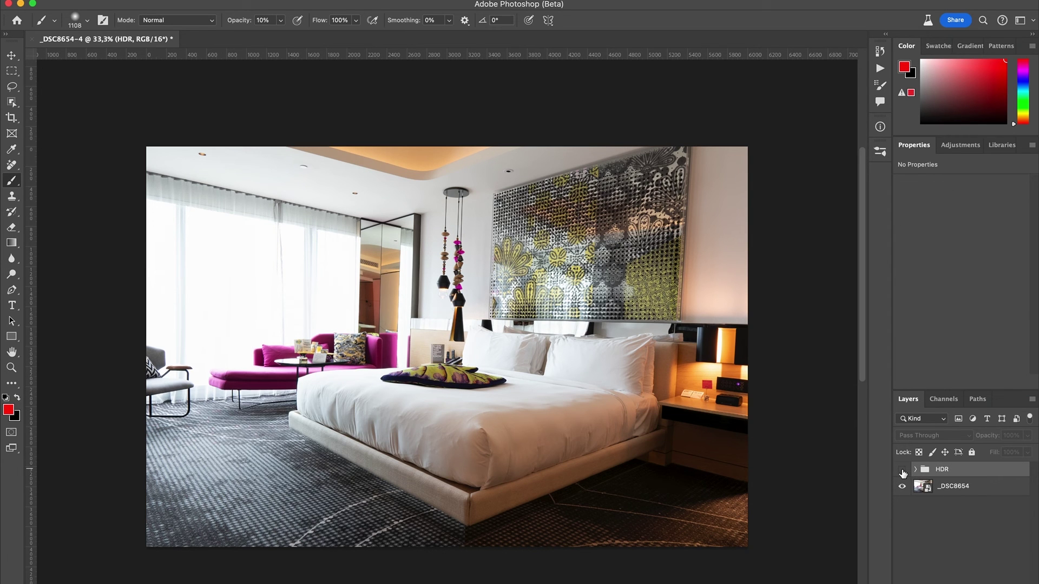
Hide and show the collapsed HDR group to check the finished blend against the _DSC8654 base layer.
{"action": "left_click", "coordinate": [901, 471]}
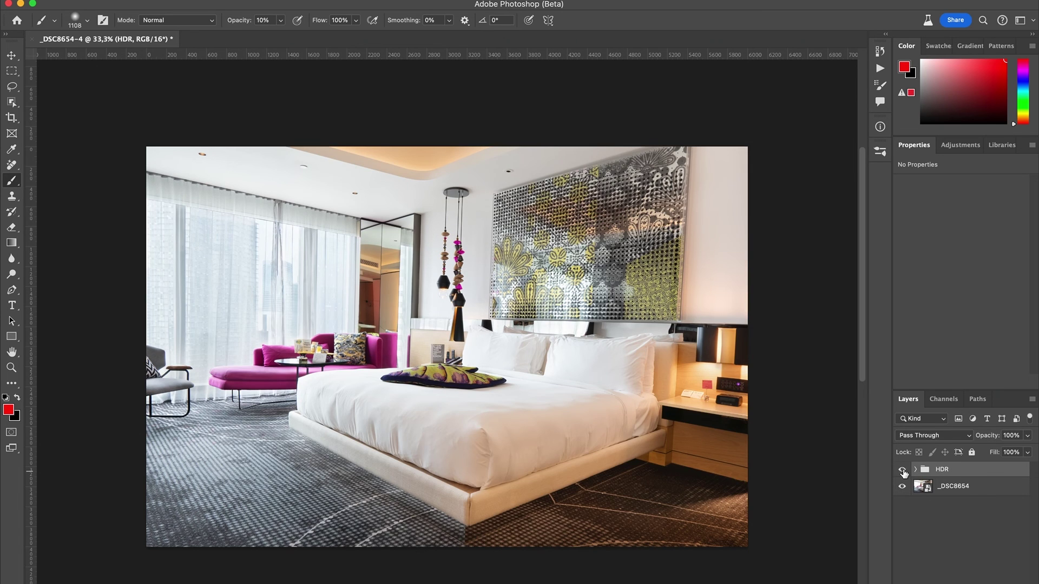
{"action": "left_click", "coordinate": [902, 470]}
{"action": "left_click", "coordinate": [902, 470]}
{"action": "left_click", "coordinate": [902, 471]}
{"action": "left_click", "coordinate": [902, 470]}
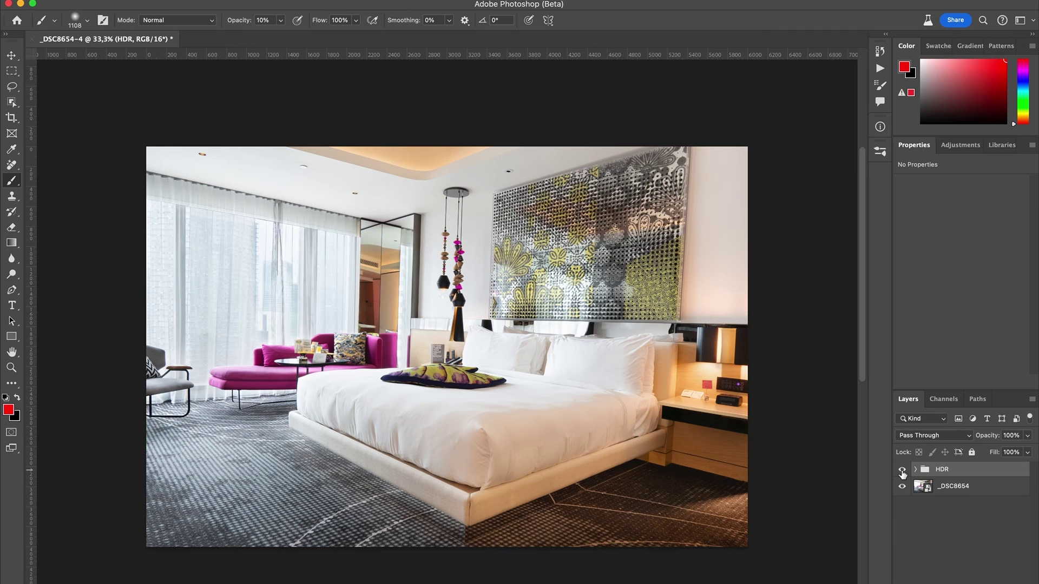